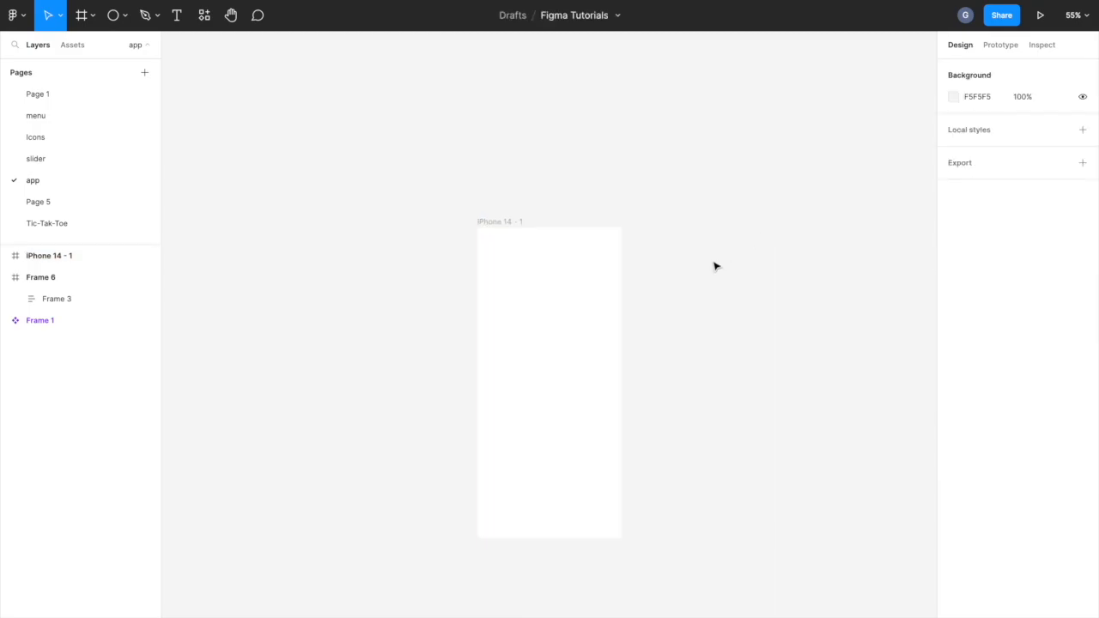
Step: Draw a rectangle about 228 × 260 in the iPhone 14 - 1 frame and move it to X 0, Y 0
{"action": "left_click", "coordinate": [124, 16]}
{"action": "left_click", "coordinate": [101, 46]}
{"action": "left_click_drag", "start_coordinate": [391, 151], "coordinate": [522, 318]}
{"action": "left_click_drag", "start_coordinate": [459, 260], "coordinate": [464, 229]}
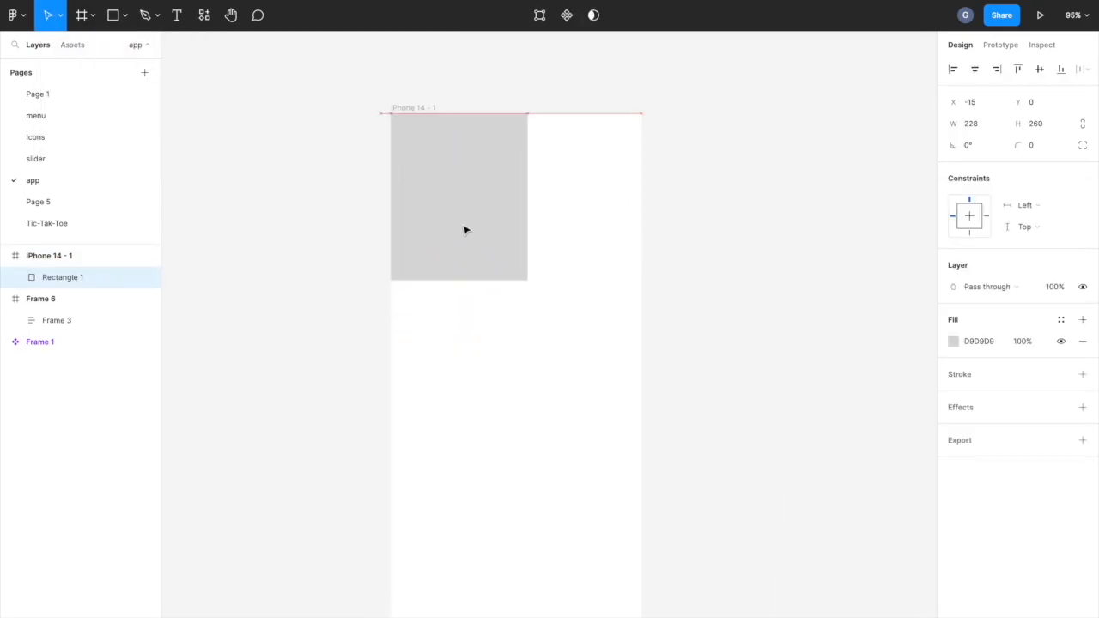
{"action": "scroll", "coordinate": [467, 229], "scroll_direction": "down", "scroll_amount": 4}
{"action": "scroll", "coordinate": [523, 204], "scroll_direction": "up", "scroll_amount": 3}
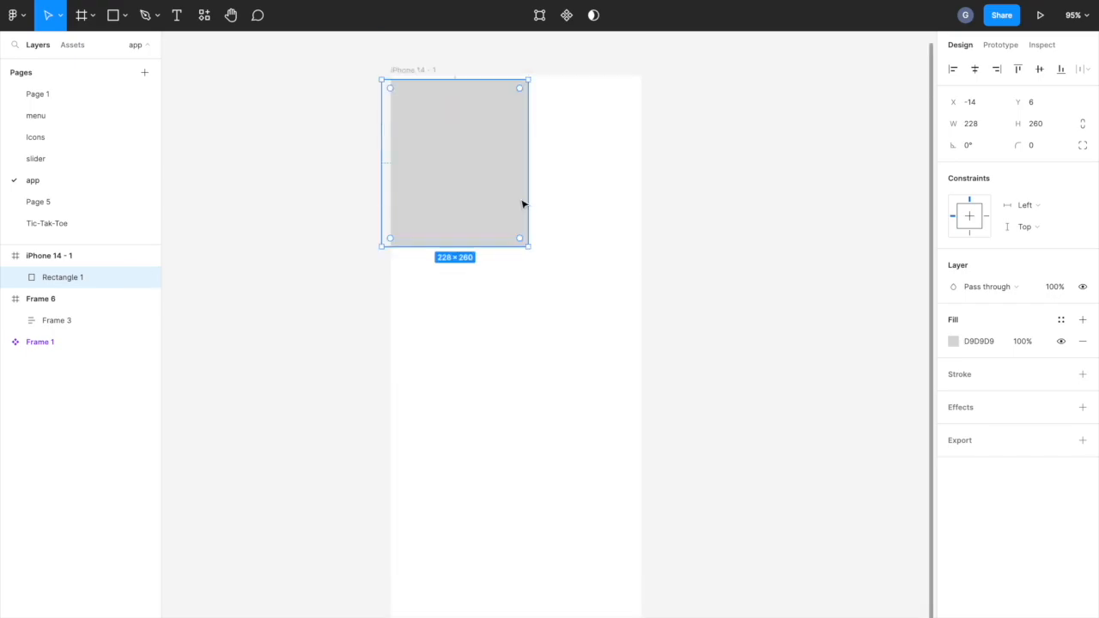
{"action": "left_click_drag", "start_coordinate": [468, 160], "coordinate": [476, 154]}
Step: Stretch the rectangle to the full frame height of 844 and set its width to 280
{"action": "left_click_drag", "start_coordinate": [495, 250], "coordinate": [495, 617]}
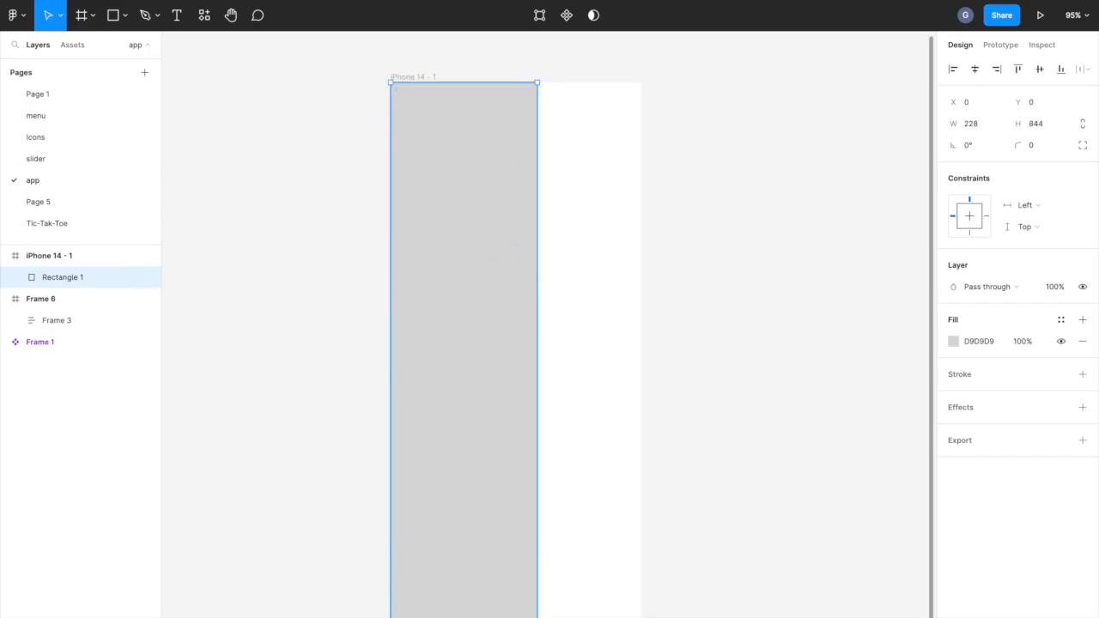
{"action": "left_click_drag", "start_coordinate": [538, 509], "coordinate": [571, 503]}
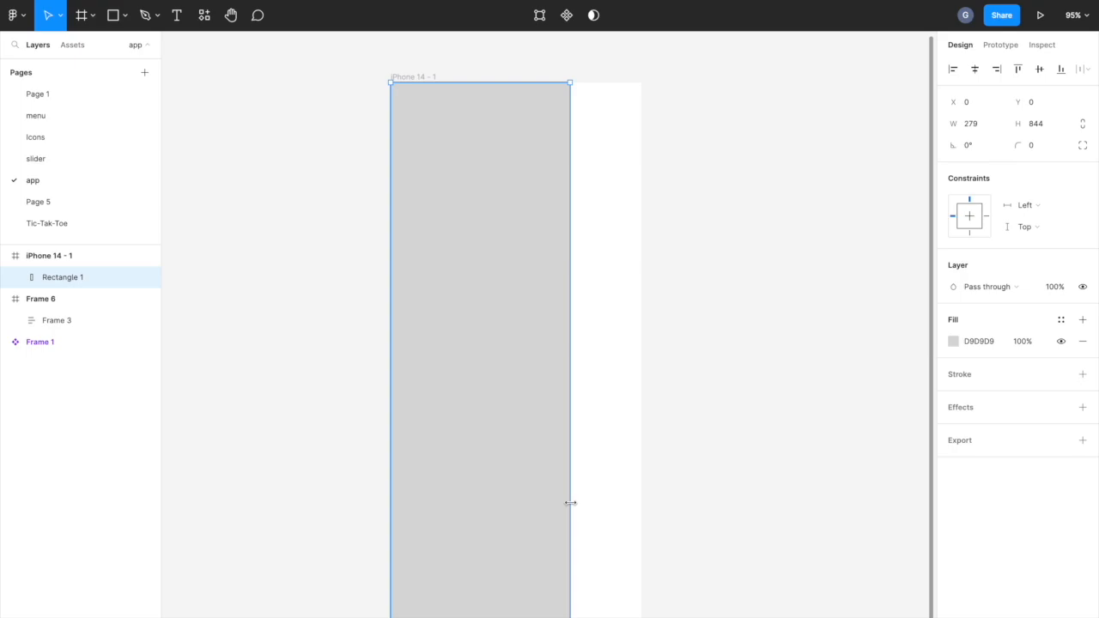
{"action": "key", "text": "Up"}
{"action": "key", "text": "Up"}
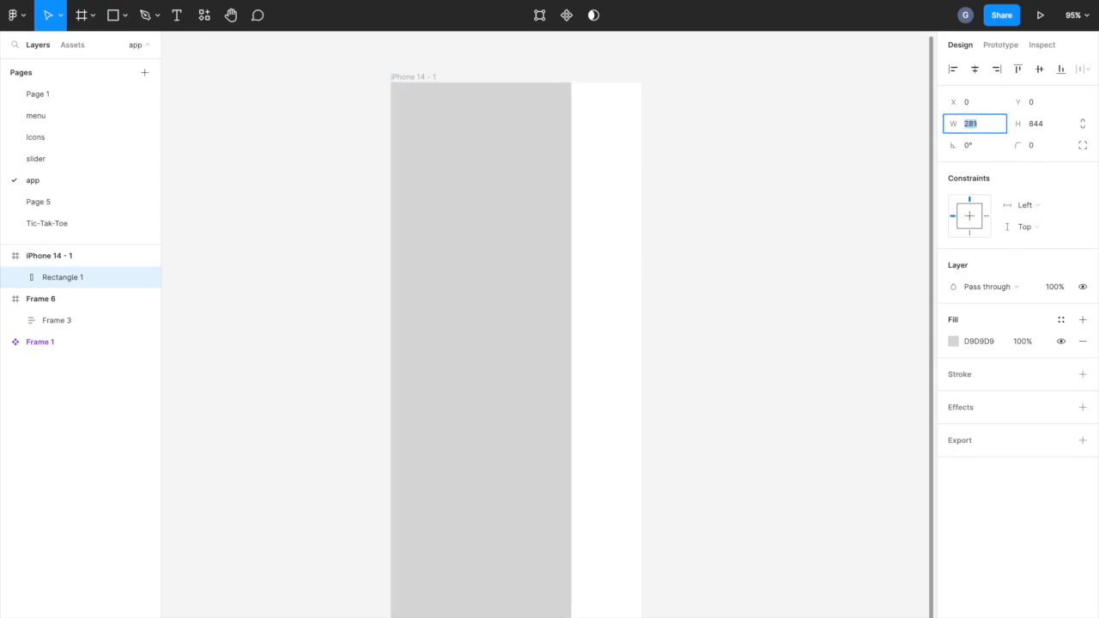
{"action": "key", "text": "shift+Down"}
{"action": "key", "text": "shift+Down"}
{"action": "key", "text": "shift+Down"}
{"action": "key", "text": "shift+Down"}
{"action": "left_click", "coordinate": [570, 318]}
{"action": "left_click", "coordinate": [521, 314]}
{"action": "key", "text": "shift+Up"}
{"action": "key", "text": "shift+Up"}
{"action": "key", "text": "shift+Up"}
{"action": "key", "text": "shift+Up"}
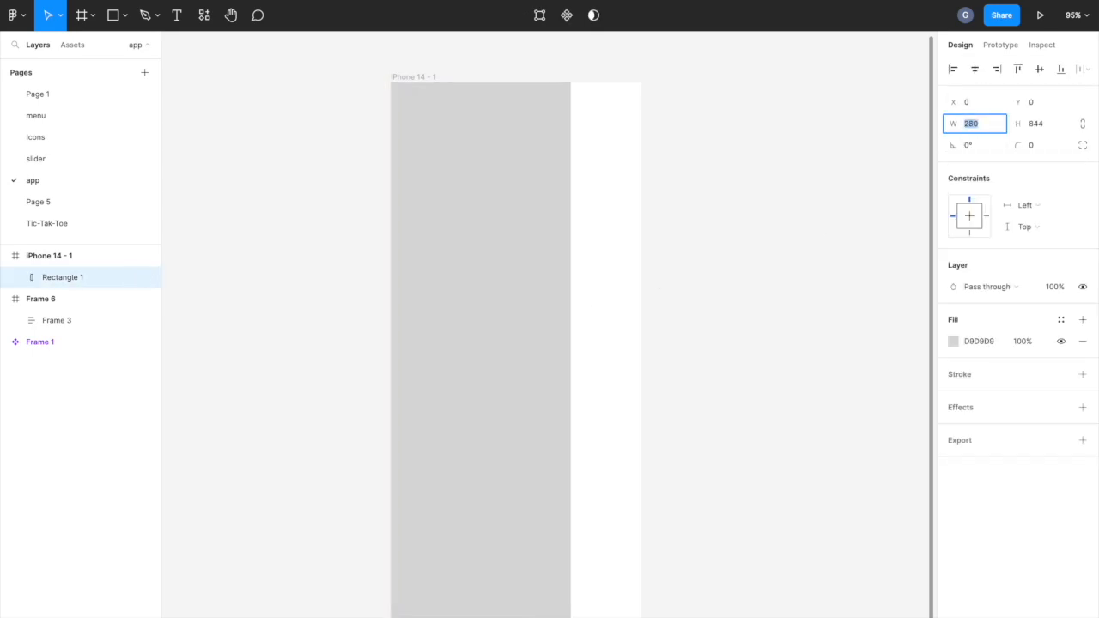
{"action": "left_click", "coordinate": [844, 224]}
Step: Change the rectangle's fill colour to FFFFFF
{"action": "left_click", "coordinate": [547, 261]}
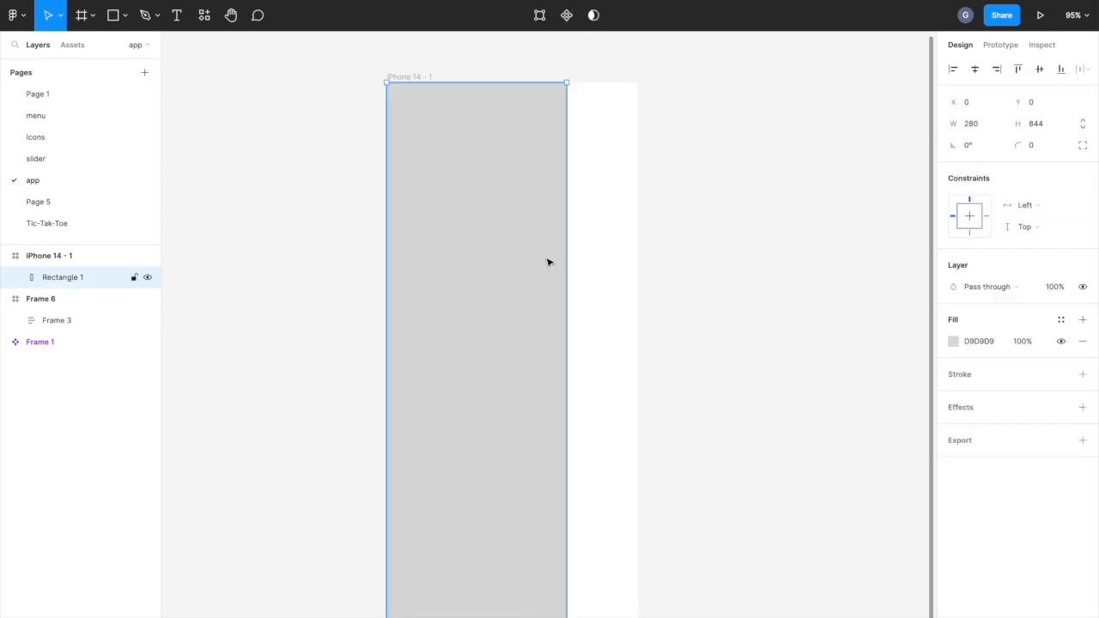
{"action": "left_click", "coordinate": [954, 342]}
{"action": "type", "text": "FFFFFF"}
{"action": "key", "text": "Return"}
Step: Add a drop shadow to the rectangle with X offset 10 and blur 34
{"action": "left_click", "coordinate": [1084, 408]}
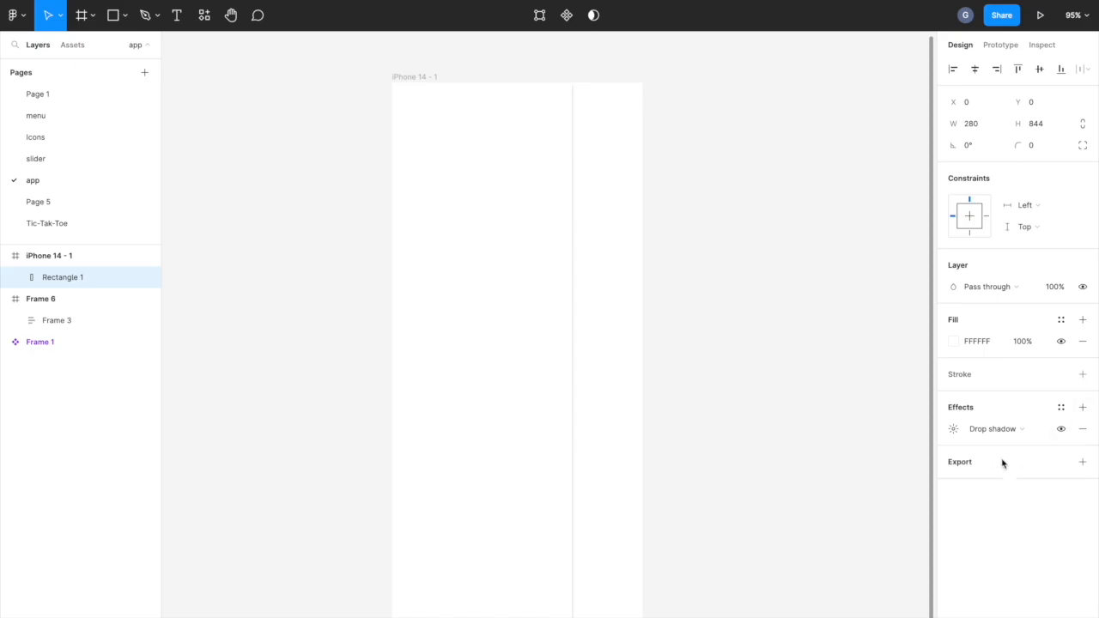
{"action": "left_click", "coordinate": [954, 433]}
{"action": "key", "text": "shift+Up"}
{"action": "left_click", "coordinate": [889, 464]}
{"action": "key", "text": "shift+Up"}
{"action": "key", "text": "shift+Up"}
{"action": "key", "text": "shift+Up"}
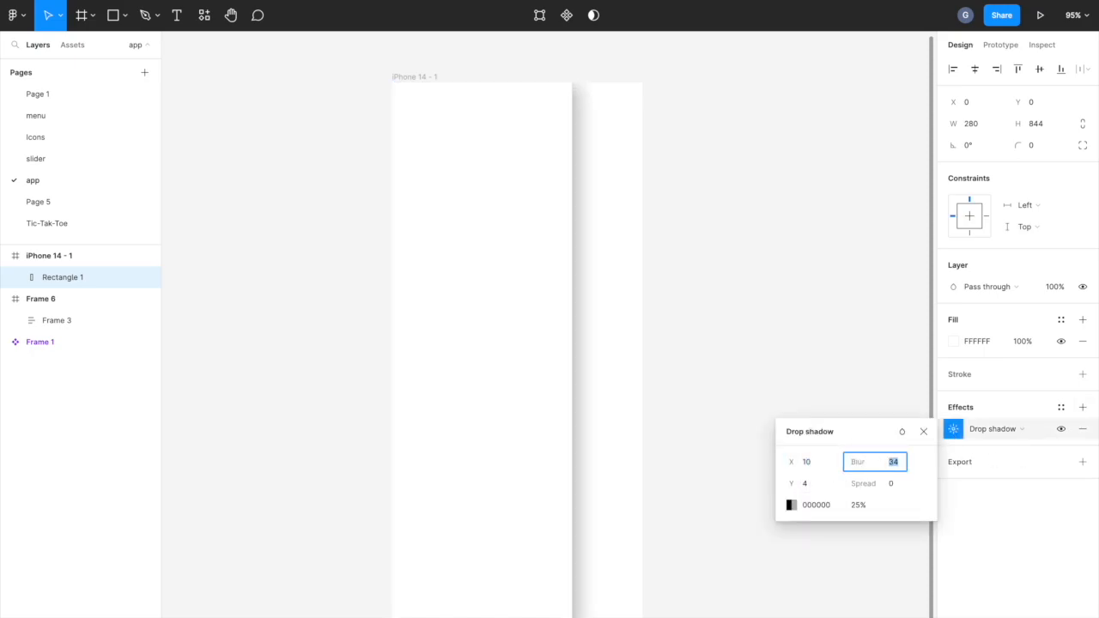
{"action": "left_click", "coordinate": [847, 390]}
{"action": "scroll", "coordinate": [842, 392], "scroll_direction": "up", "scroll_amount": 2}
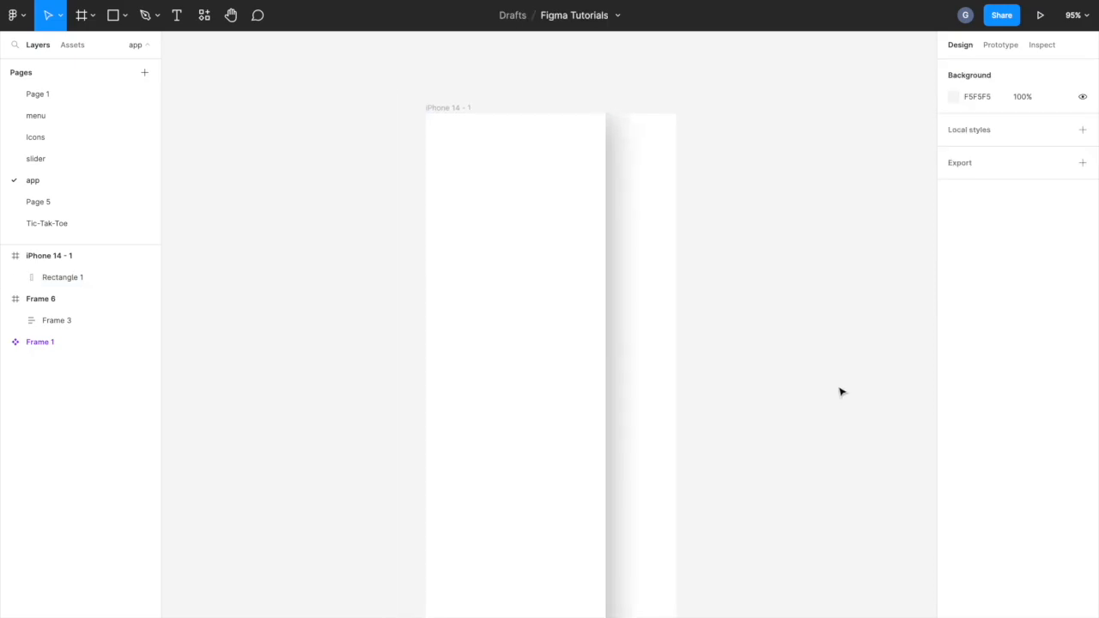
{"action": "scroll", "coordinate": [730, 203], "scroll_direction": "right", "scroll_amount": 4}
{"action": "left_click", "coordinate": [191, 16]}
{"action": "left_click", "coordinate": [592, 225]}
{"action": "key", "text": "Escape"}
Step: Add the text "About Us" on the canvas above the iPhone frame
{"action": "scroll", "coordinate": [609, 248], "scroll_direction": "left", "scroll_amount": 4}
{"action": "scroll", "coordinate": [652, 240], "scroll_direction": "up", "scroll_amount": 3}
{"action": "scroll", "coordinate": [688, 233], "scroll_direction": "right", "scroll_amount": 1}
{"action": "scroll", "coordinate": [508, 215], "scroll_direction": "up", "scroll_amount": 3}
{"action": "key", "text": "t"}
{"action": "left_click", "coordinate": [498, 213]}
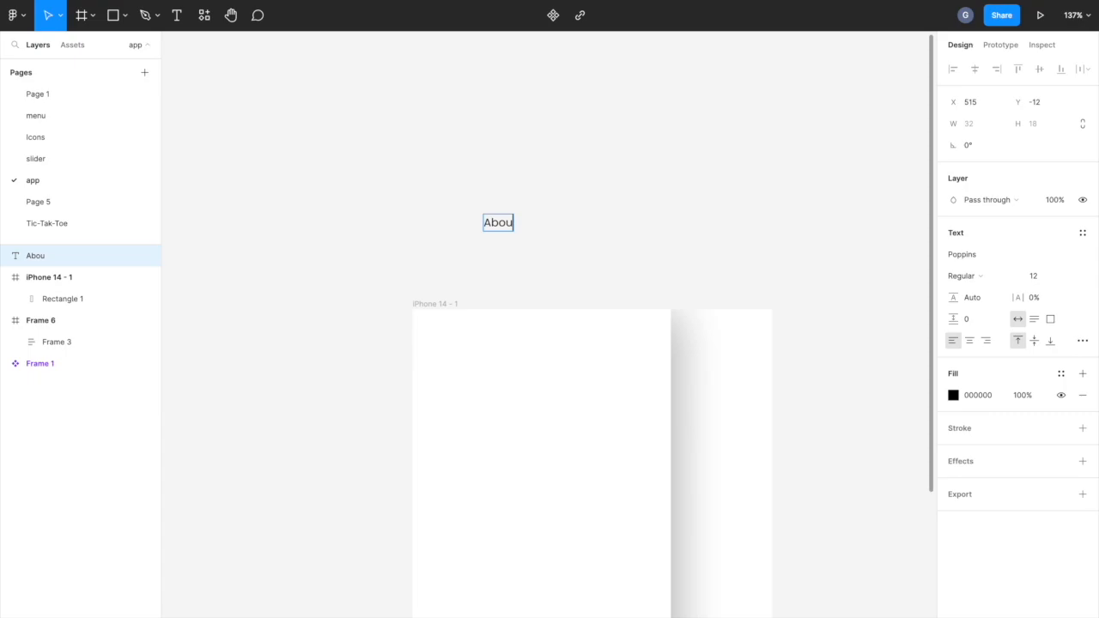
{"action": "key", "text": "Escape"}
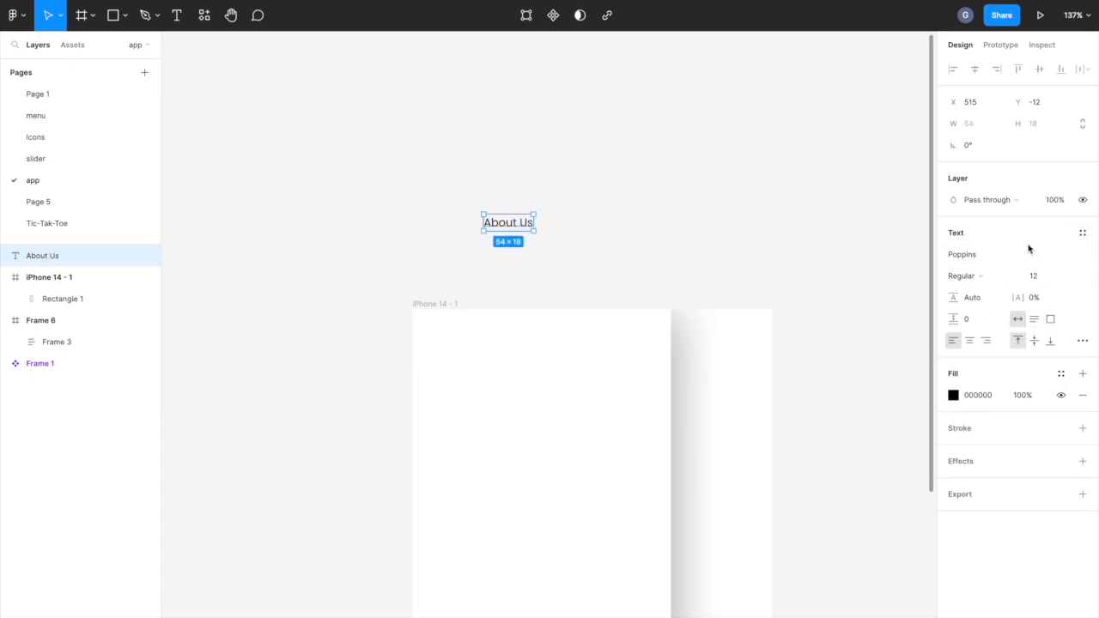
Step: Wrap the About Us text in an auto layout frame with vertical padding 6 and a white FFFFFF fill
{"action": "key", "text": "shift+a"}
{"action": "left_click", "coordinate": [1032, 282]}
{"action": "left_click", "coordinate": [1033, 313]}
{"action": "type", "text": "4"}
{"action": "key", "text": "Return"}
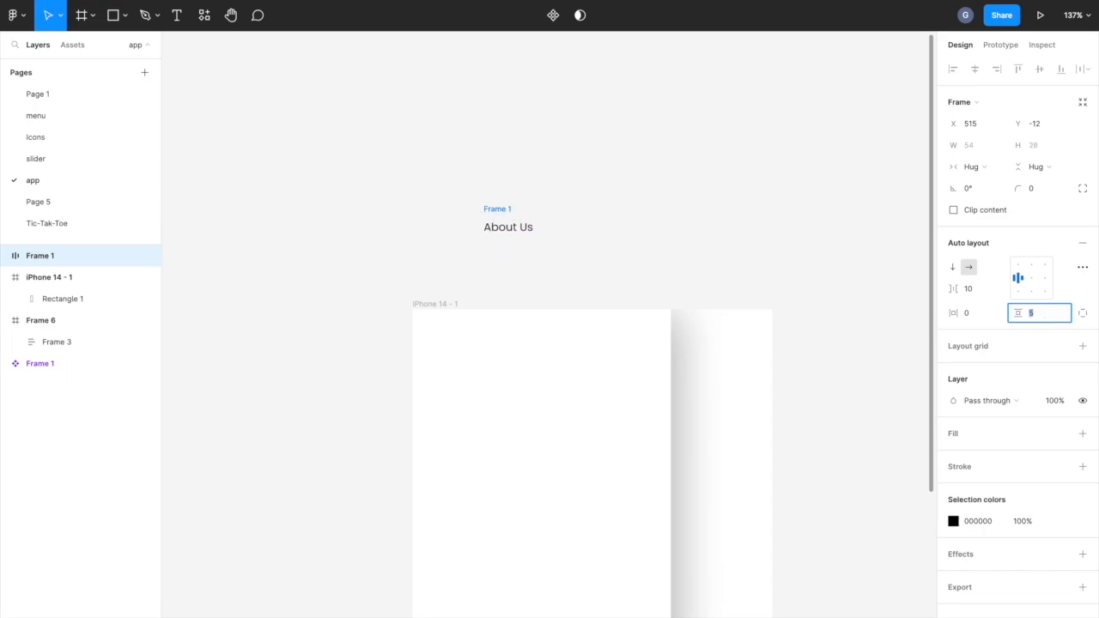
{"action": "left_click", "coordinate": [1082, 433]}
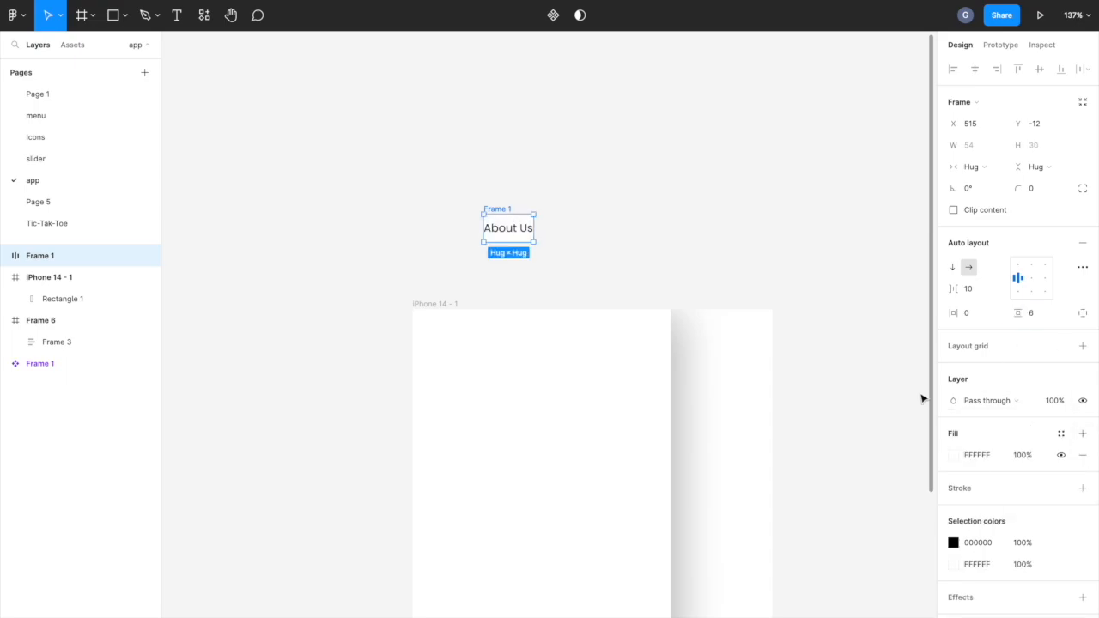
Step: Set the About Us frame's padding to 16 horizontally and 12 vertically
{"action": "left_click", "coordinate": [982, 318]}
{"action": "type", "text": "10"}
{"action": "key", "text": "Return"}
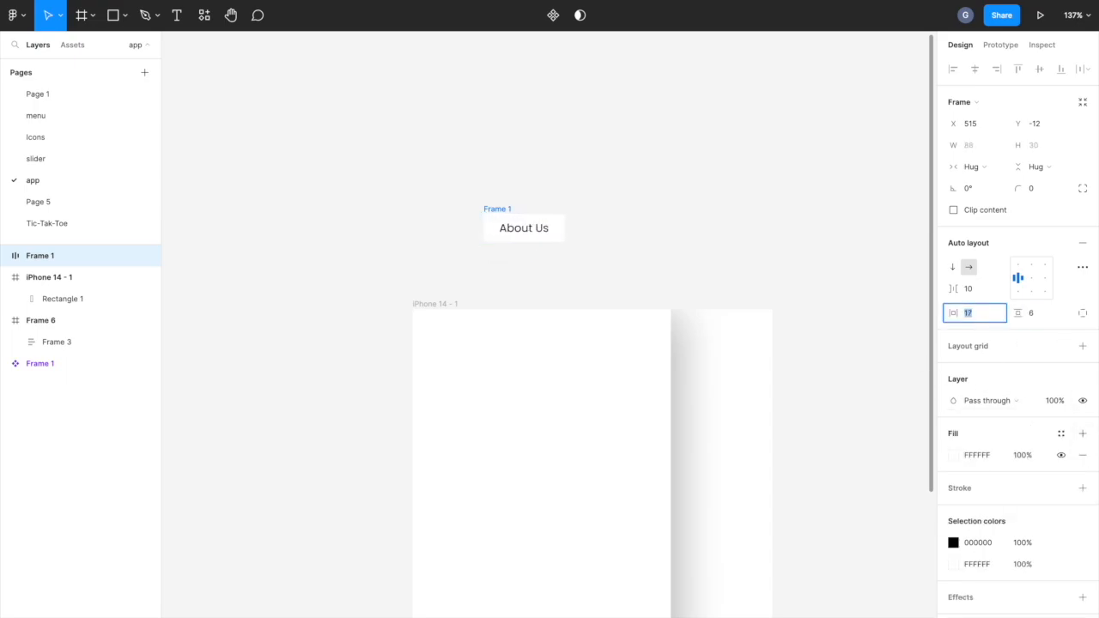
{"action": "left_click", "coordinate": [1045, 318]}
{"action": "type", "text": "11"}
{"action": "key", "text": "Return"}
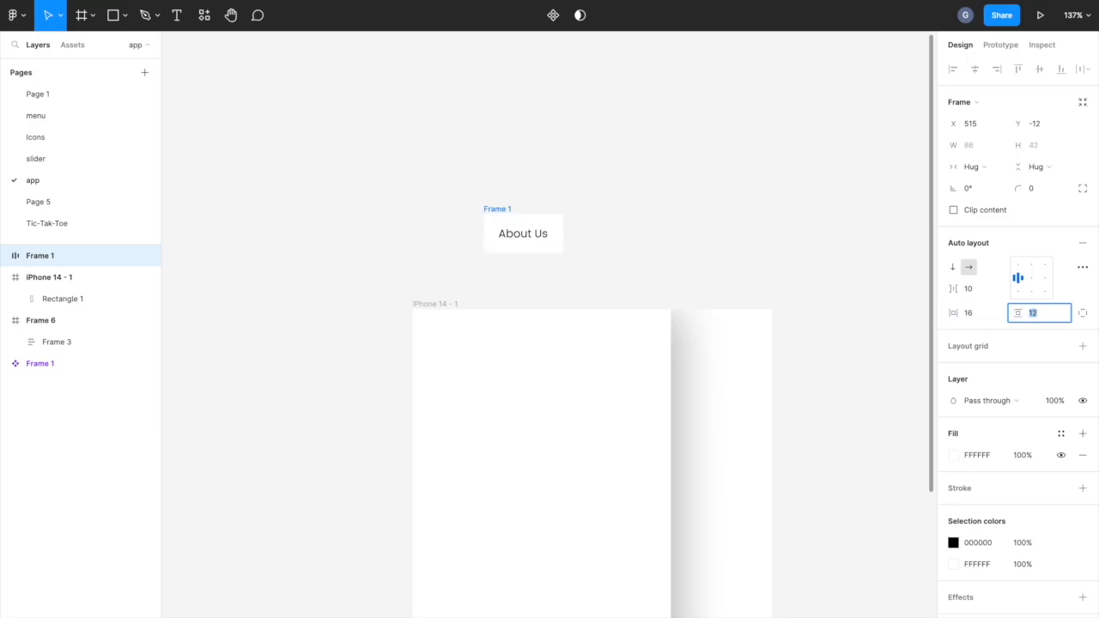
Step: Add a separate text reading "NEW" in capitals to the right of the About Us frame
{"action": "left_click", "coordinate": [674, 254]}
{"action": "key", "text": "t"}
{"action": "left_click", "coordinate": [706, 221]}
{"action": "type", "text": "New"}
{"action": "key", "text": "Escape"}
{"action": "key", "text": "Return"}
{"action": "type", "text": "NEW"}
{"action": "key", "text": "Escape"}
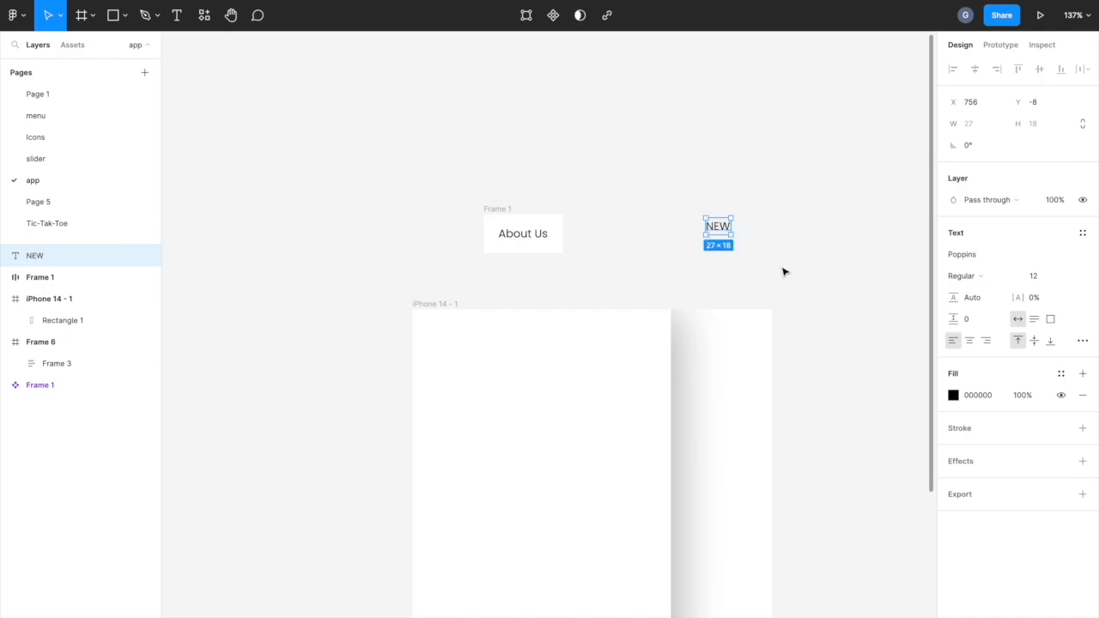
Step: Set the NEW text's weight to SemiBold and the About Us text's weight to Medium
{"action": "left_click", "coordinate": [530, 240]}
{"action": "left_click", "coordinate": [724, 231]}
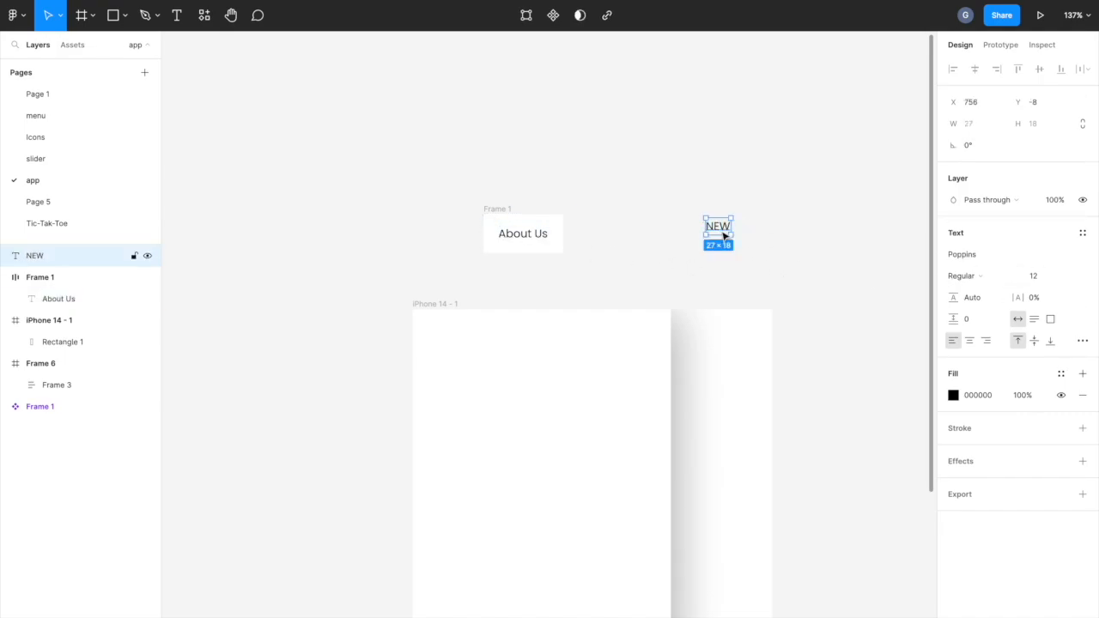
{"action": "left_click", "coordinate": [975, 275]}
{"action": "left_click", "coordinate": [980, 322]}
{"action": "left_click", "coordinate": [953, 275]}
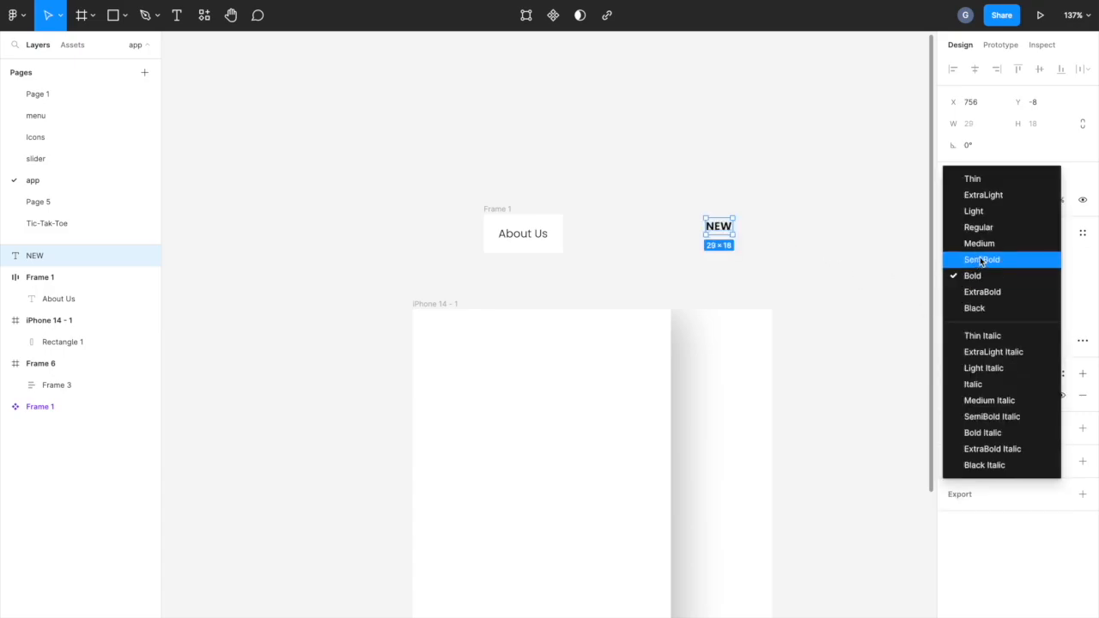
{"action": "key", "text": "Escape"}
{"action": "key", "text": "Escape"}
{"action": "left_click", "coordinate": [530, 236]}
{"action": "left_click", "coordinate": [985, 297]}
{"action": "left_click", "coordinate": [981, 315]}
Step: Move NEW closer to the About Us frame and wrap it in a centre-aligned auto layout frame with a white fill
{"action": "left_click", "coordinate": [720, 253]}
{"action": "left_click_drag", "start_coordinate": [723, 230], "coordinate": [641, 236]}
{"action": "key", "text": "ctrl+g"}
{"action": "key", "text": "shift+a"}
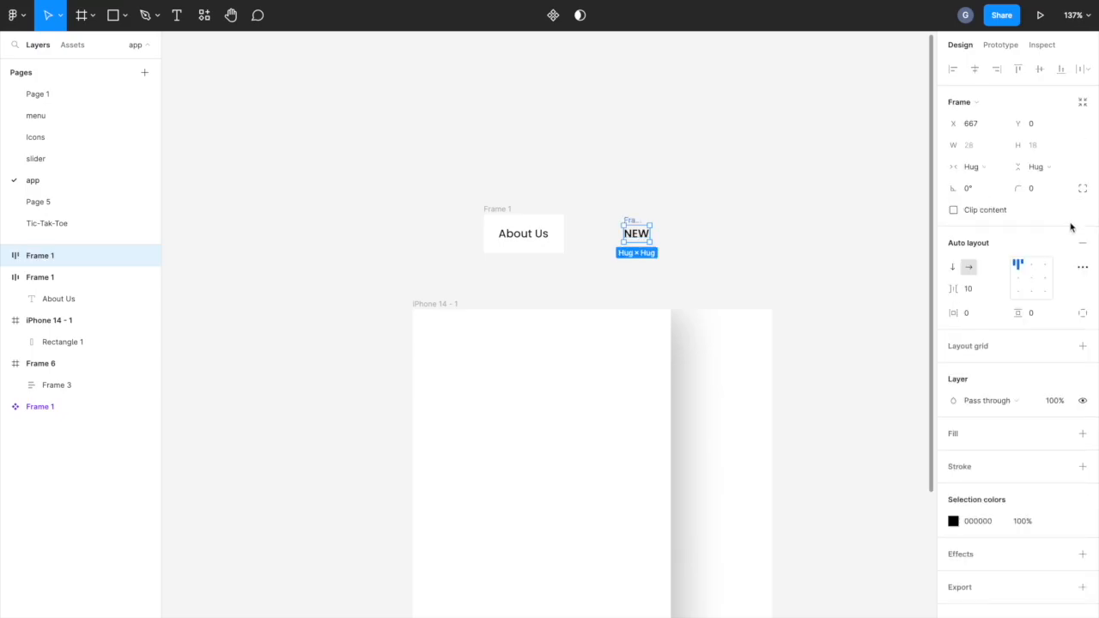
{"action": "left_click", "coordinate": [1032, 315]}
{"action": "left_click", "coordinate": [1081, 434]}
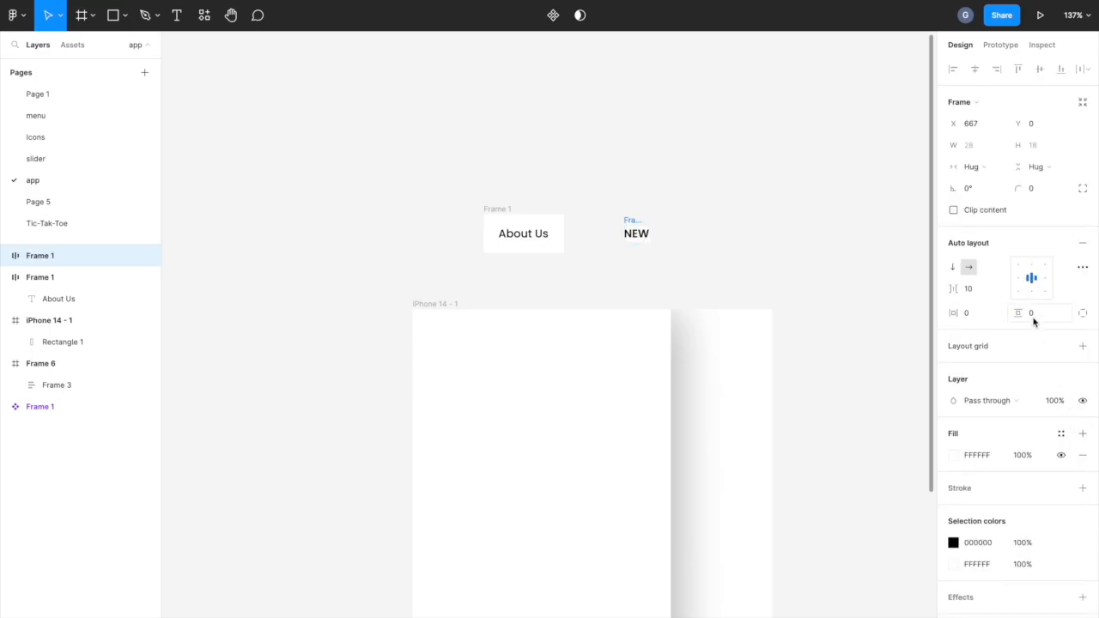
Step: Set the NEW badge's padding to 4 vertically and 10 horizontally
{"action": "key", "text": "Up"}
{"action": "key", "text": "Up"}
{"action": "key", "text": "Up"}
{"action": "key", "text": "Up"}
{"action": "left_click", "coordinate": [974, 316]}
{"action": "key", "text": "Up"}
{"action": "key", "text": "Up"}
{"action": "key", "text": "Up"}
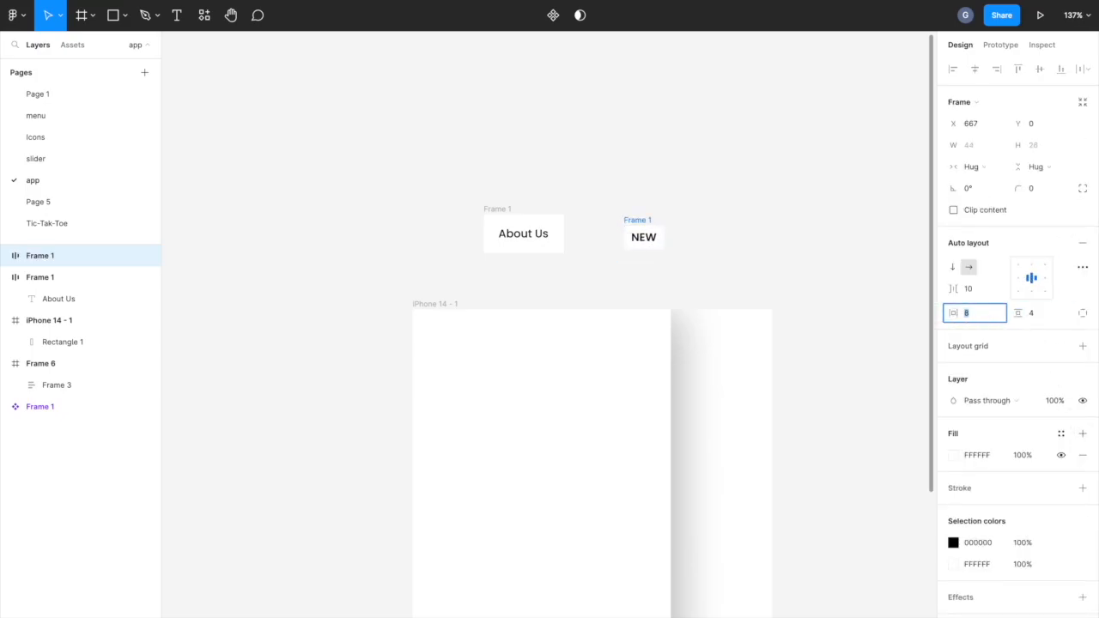
{"action": "key", "text": "Down"}
{"action": "key", "text": "Down"}
Step: Round all four corners of the NEW badge with a radius of 6
{"action": "left_click", "coordinate": [1036, 191]}
{"action": "key", "text": "Up"}
{"action": "key", "text": "Up"}
{"action": "key", "text": "Up"}
{"action": "key", "text": "Up"}
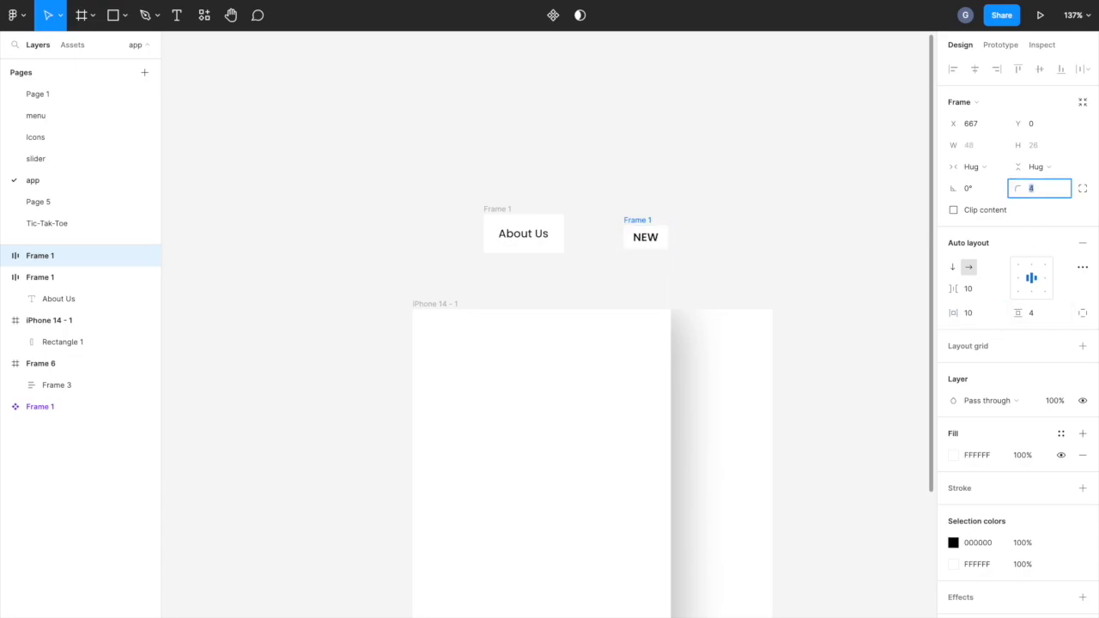
{"action": "left_click", "coordinate": [1083, 213]}
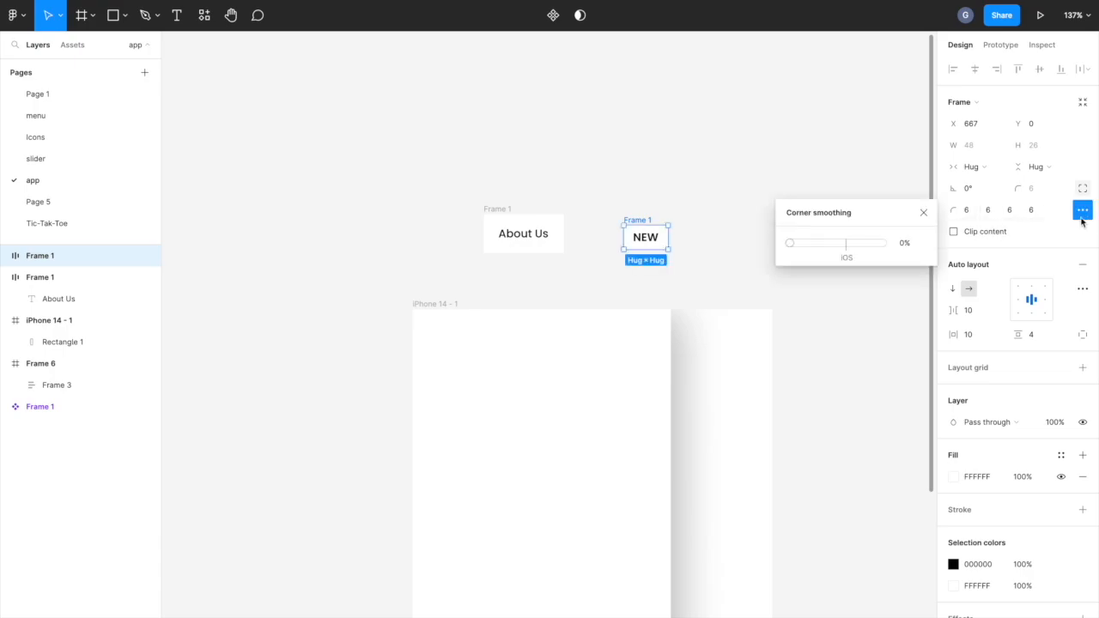
{"action": "left_click", "coordinate": [775, 170]}
Step: Fill the NEW badge with green 0ACF83 and change its text colour to white FFFFFF
{"action": "left_click", "coordinate": [643, 240]}
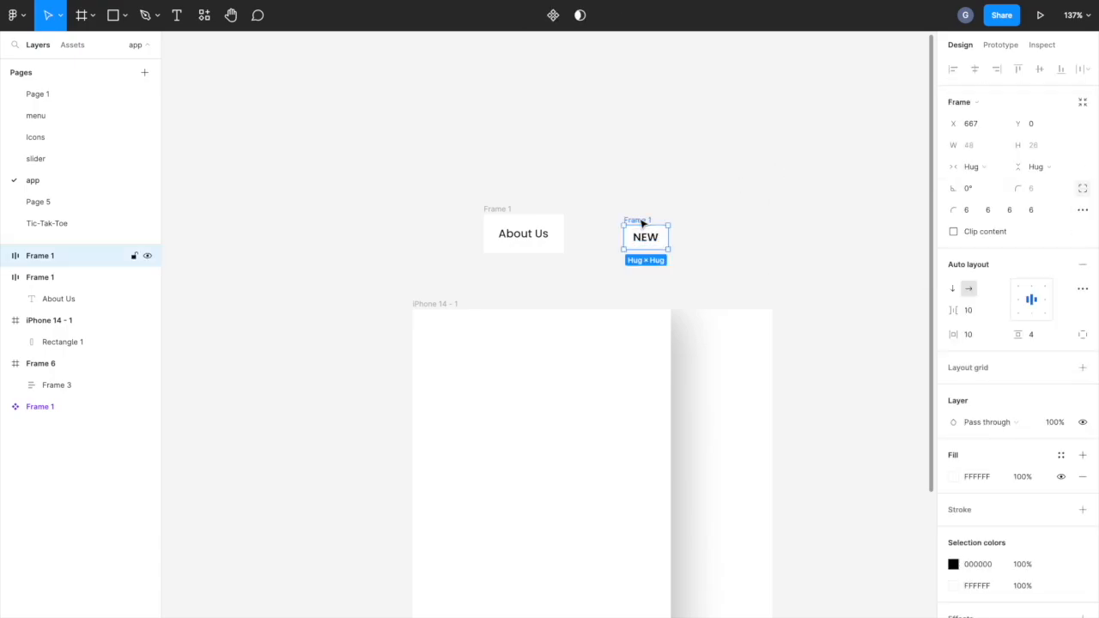
{"action": "left_click", "coordinate": [953, 477]}
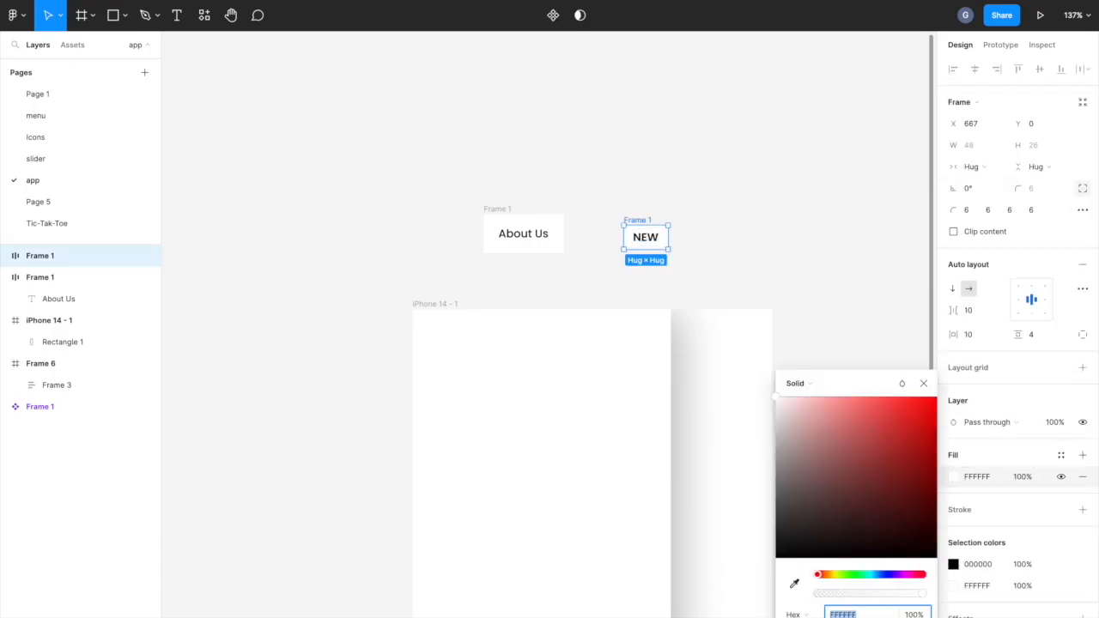
{"action": "type", "text": "0ACF83"}
{"action": "key", "text": "Return"}
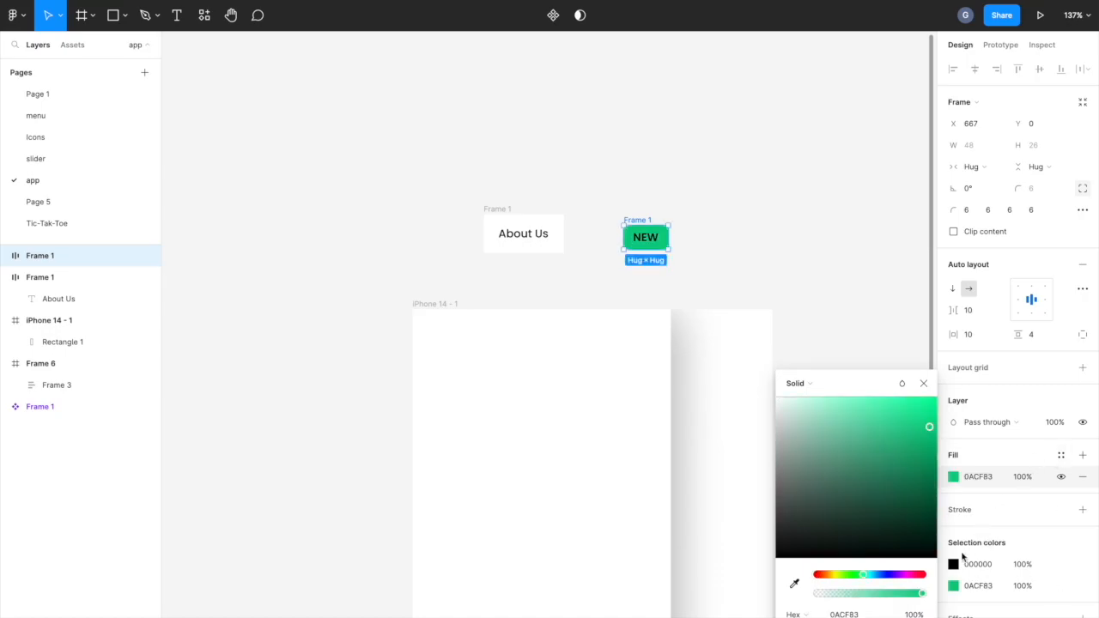
{"action": "left_click", "coordinate": [954, 564]}
{"action": "left_click_drag", "start_coordinate": [891, 533], "coordinate": [747, 302]}
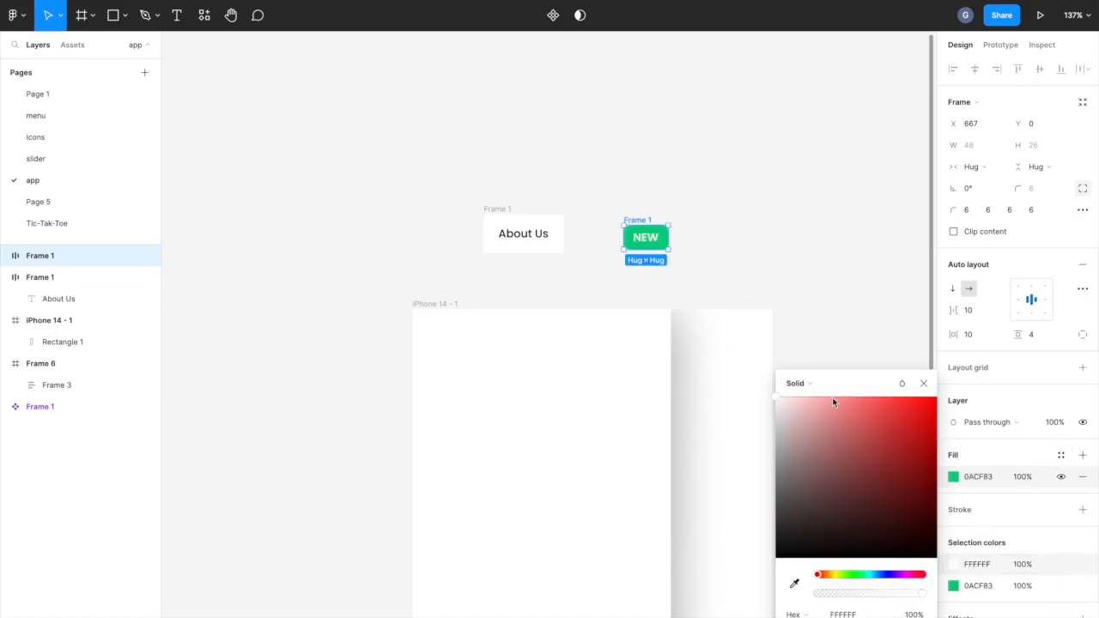
Step: Set the NEW text size to 10 and the badge's padding to 2 vertically and 8 horizontally
{"action": "double_click", "coordinate": [649, 247]}
{"action": "type", "text": "10"}
{"action": "key", "text": "Return"}
{"action": "type", "text": "11"}
{"action": "key", "text": "Return"}
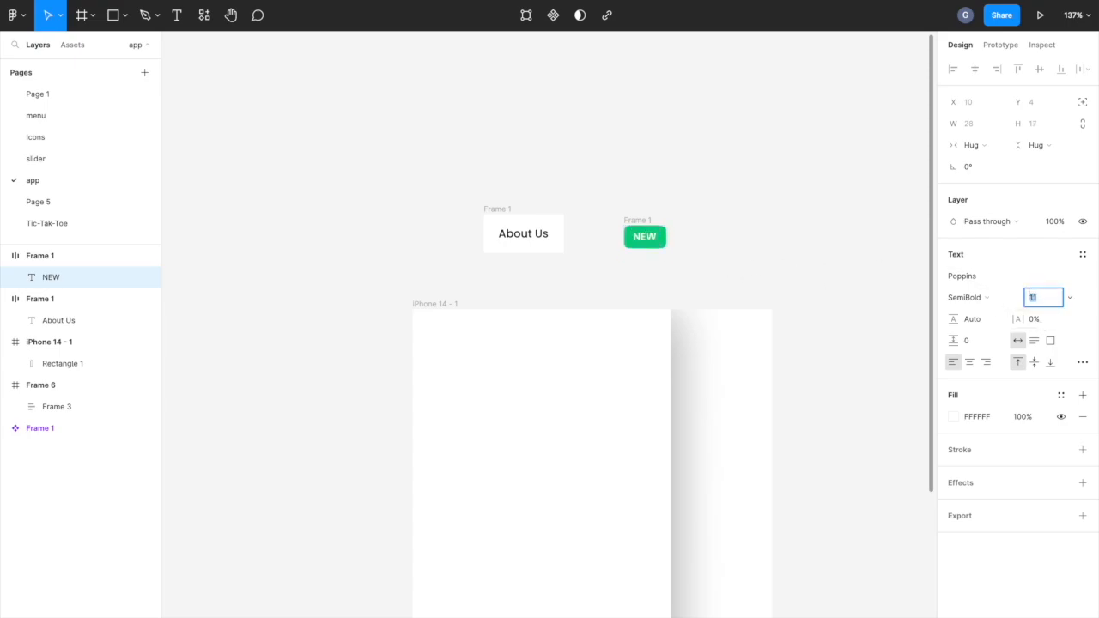
{"action": "key", "text": "Escape"}
{"action": "left_click", "coordinate": [1035, 334]}
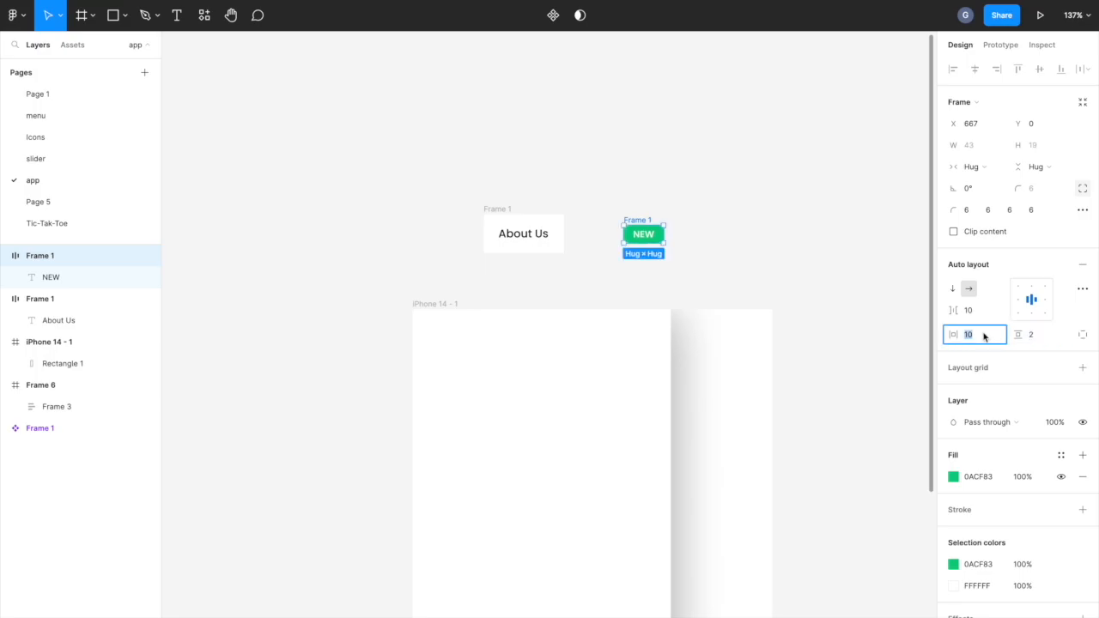
{"action": "left_click", "coordinate": [701, 261]}
Step: Draw a small 4 × 4 triangle inside the NEW badge, rotated 90° so it points left
{"action": "scroll", "coordinate": [631, 213], "scroll_direction": "up", "scroll_amount": 5}
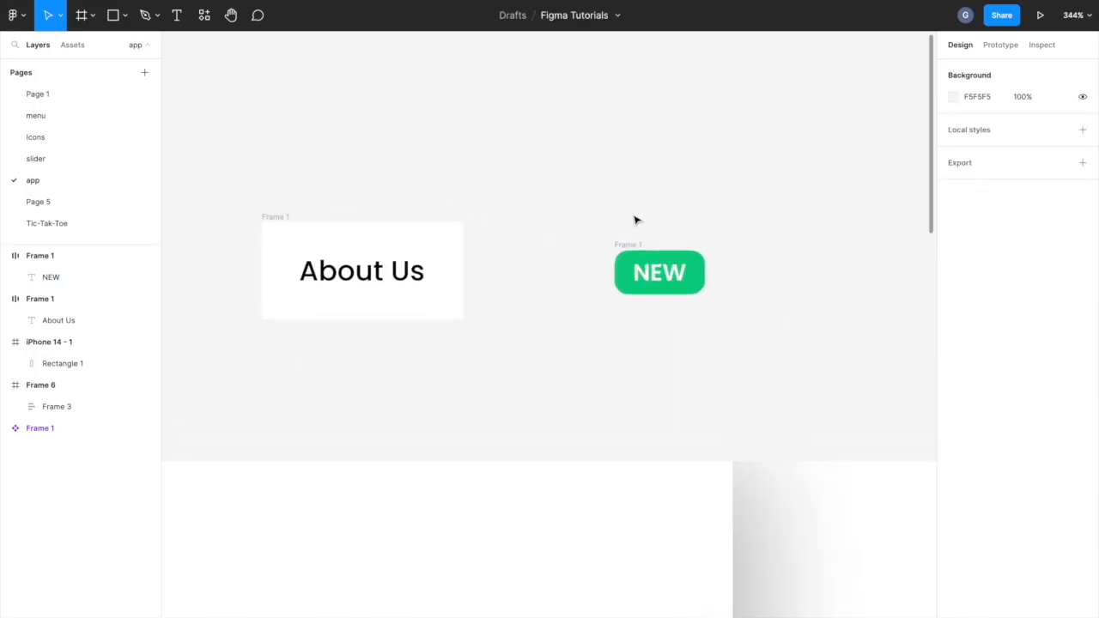
{"action": "left_click", "coordinate": [125, 15]}
{"action": "left_click", "coordinate": [98, 113]}
{"action": "mouse_move", "coordinate": [603, 271]}
{"action": "left_mouse_down"}
{"action": "mouse_move", "coordinate": [611, 280]}
{"action": "mouse_move", "coordinate": [551, 224]}
{"action": "mouse_move", "coordinate": [718, 259]}
{"action": "left_mouse_up"}
{"action": "scroll", "coordinate": [610, 276], "scroll_direction": "up", "scroll_amount": 10}
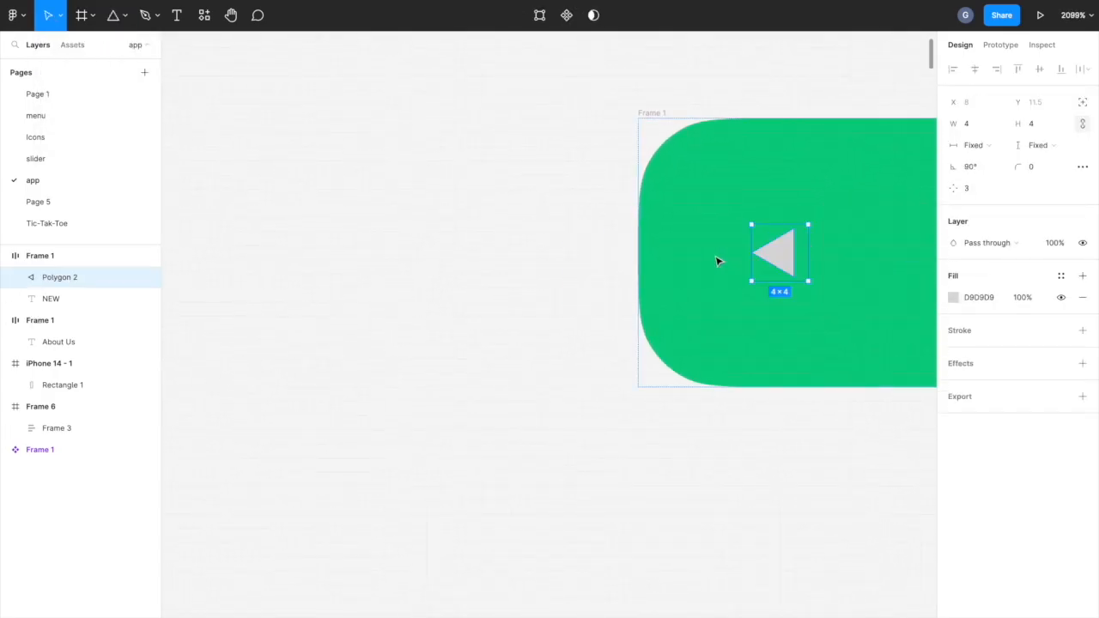
Step: Sample the badge's green 0ACF83 as the triangle's fill colour
{"action": "scroll", "coordinate": [718, 259], "scroll_direction": "left", "scroll_amount": 1}
{"action": "key", "text": "i"}
{"action": "left_click", "coordinate": [746, 229]}
{"action": "scroll", "coordinate": [745, 231], "scroll_direction": "down", "scroll_amount": 5}
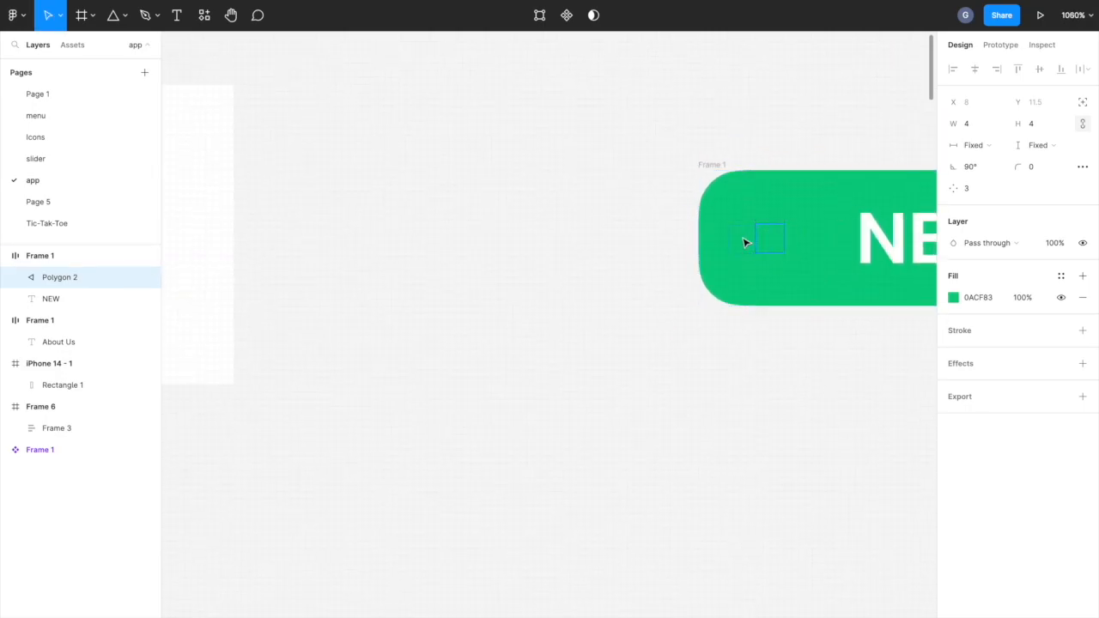
Step: Give the triangle absolute position within the badge and move it to X -3, overhanging the badge's left edge
{"action": "left_click", "coordinate": [1087, 101]}
{"action": "left_click_drag", "start_coordinate": [773, 248], "coordinate": [690, 275]}
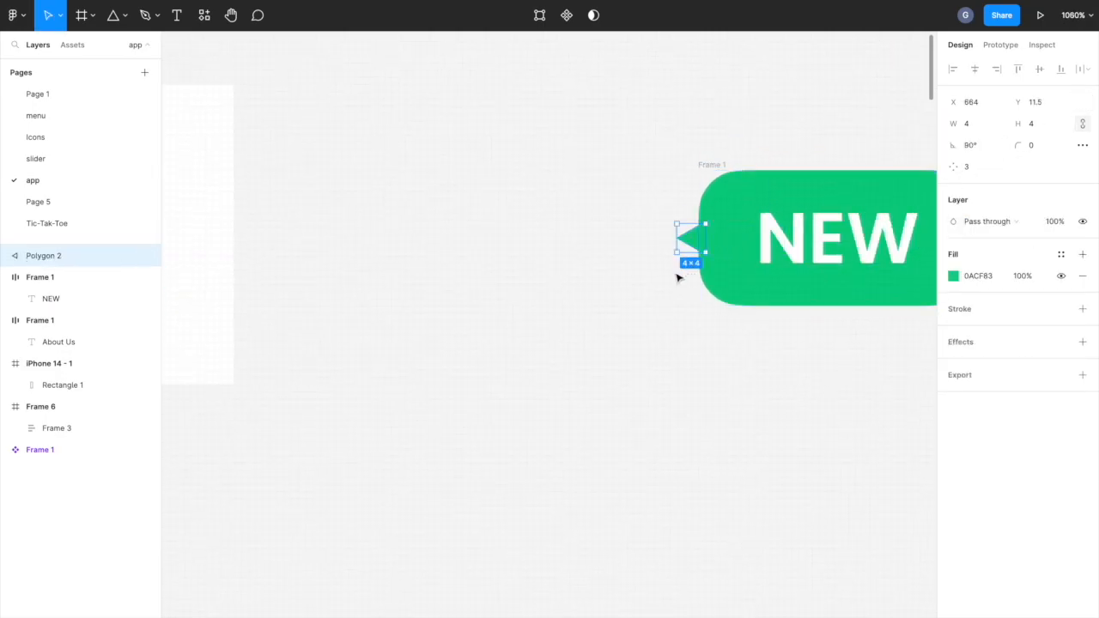
{"action": "key", "text": "ctrl+z"}
{"action": "key", "text": "shift+Left"}
{"action": "key", "text": "Left"}
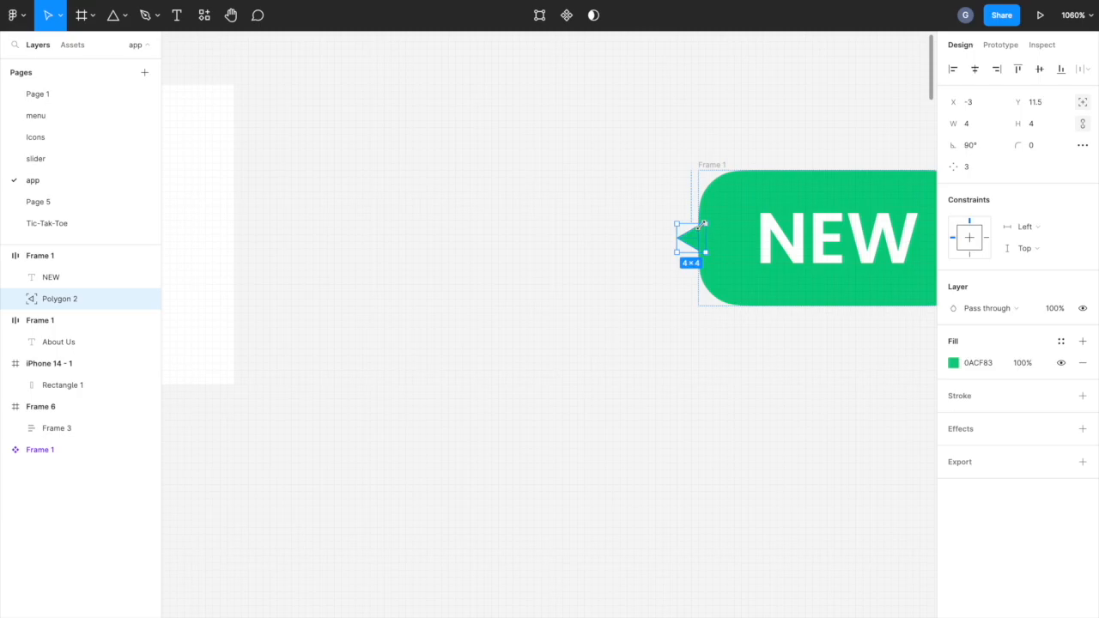
Step: Resize the small green triangle slightly where it overhangs the NEW badge's left edge
{"action": "left_click_drag", "start_coordinate": [702, 217], "coordinate": [702, 212]}
{"action": "left_click", "coordinate": [649, 269]}
{"action": "scroll", "coordinate": [646, 275], "scroll_direction": "down", "scroll_amount": 5}
{"action": "scroll", "coordinate": [670, 249], "scroll_direction": "up", "scroll_amount": 10}
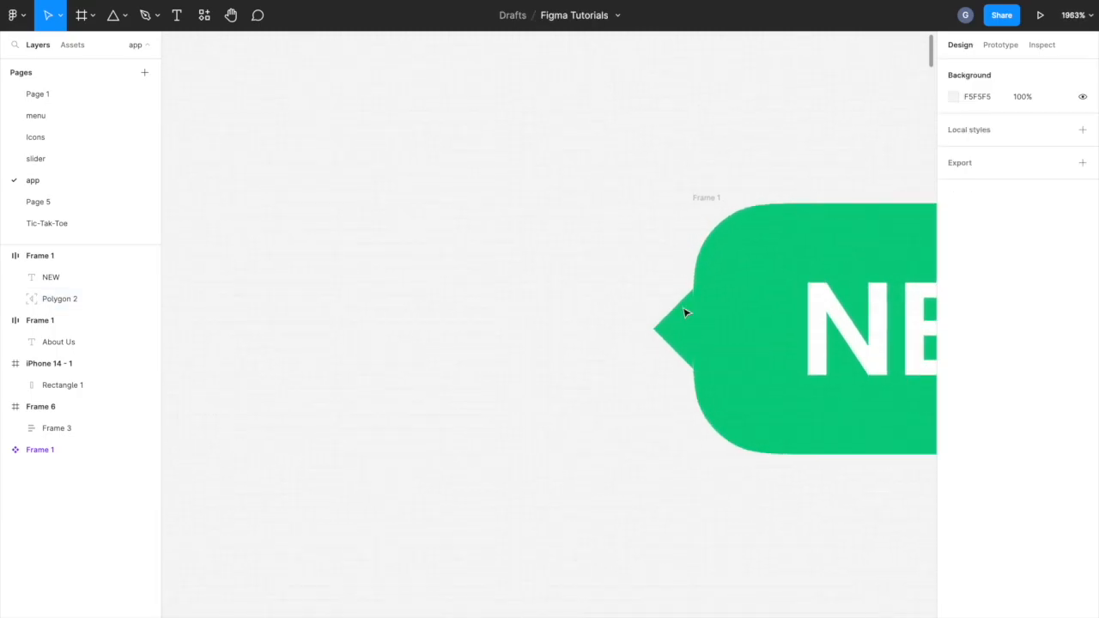
{"action": "left_click", "coordinate": [687, 311]}
{"action": "left_click_drag", "start_coordinate": [712, 280], "coordinate": [705, 276]}
{"action": "left_click", "coordinate": [577, 274]}
{"action": "scroll", "coordinate": [594, 274], "scroll_direction": "down", "scroll_amount": 5}
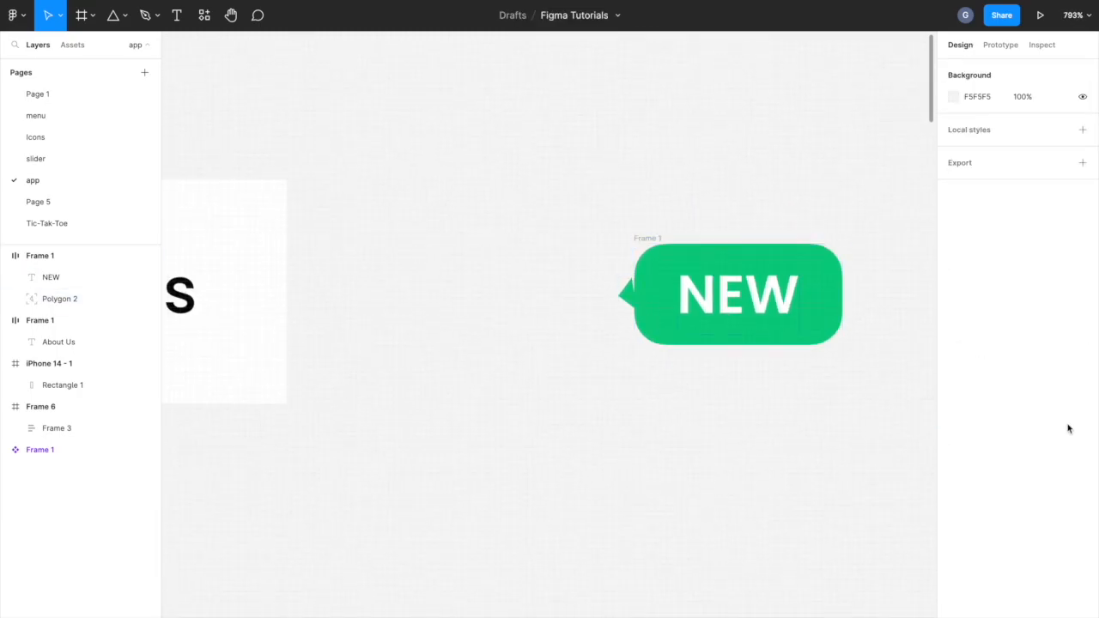
Step: Place the NEW badge inside the About Us auto layout frame, after the text
{"action": "scroll", "coordinate": [839, 412], "scroll_direction": "down", "scroll_amount": 4}
{"action": "scroll", "coordinate": [839, 413], "scroll_direction": "down", "scroll_amount": 2}
{"action": "left_click_drag", "start_coordinate": [761, 252], "coordinate": [622, 243]}
{"action": "left_click", "coordinate": [621, 244]}
Step: Set the About Us frame's item spacing to Auto and widen the frame to 184
{"action": "left_click", "coordinate": [1083, 289]}
{"action": "left_click", "coordinate": [917, 409]}
{"action": "left_click", "coordinate": [887, 420]}
{"action": "left_click", "coordinate": [708, 306]}
{"action": "left_click_drag", "start_coordinate": [708, 306], "coordinate": [838, 310]}
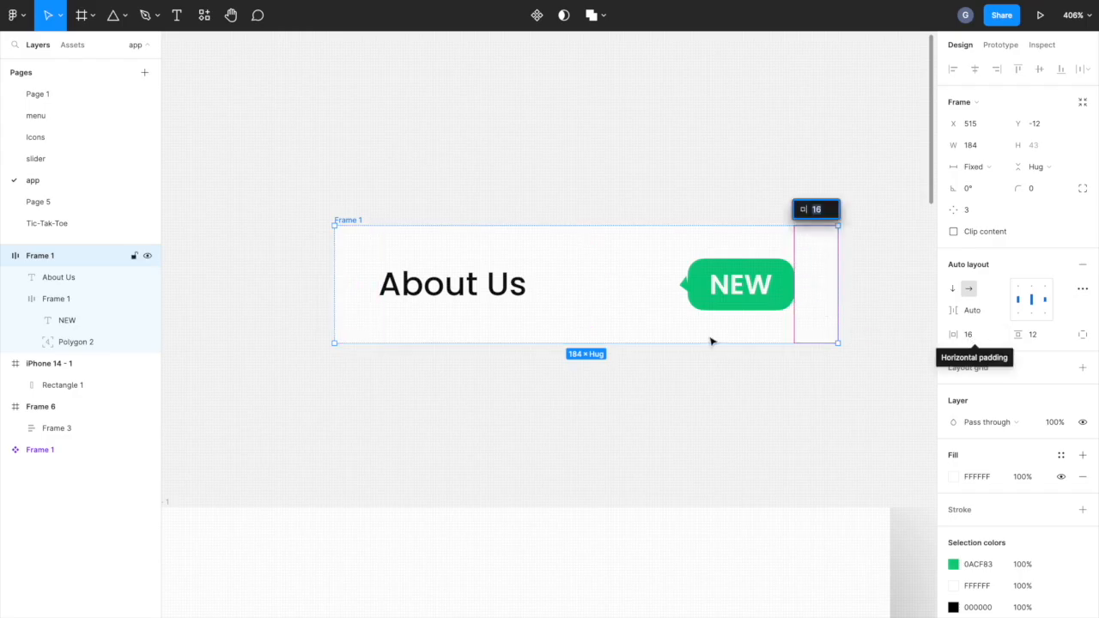
{"action": "scroll", "coordinate": [710, 300], "scroll_direction": "down", "scroll_amount": 5}
{"action": "left_click", "coordinate": [814, 344]}
Step: Turn the About Us frame into a component and add a second variant to it
{"action": "scroll", "coordinate": [773, 322], "scroll_direction": "down", "scroll_amount": 1}
{"action": "left_click", "coordinate": [603, 230]}
{"action": "scroll", "coordinate": [701, 297], "scroll_direction": "up", "scroll_amount": 3}
{"action": "scroll", "coordinate": [653, 300], "scroll_direction": "up", "scroll_amount": 3}
{"action": "scroll", "coordinate": [606, 258], "scroll_direction": "down", "scroll_amount": 3}
{"action": "scroll", "coordinate": [606, 194], "scroll_direction": "up", "scroll_amount": 1}
{"action": "left_click", "coordinate": [536, 15]}
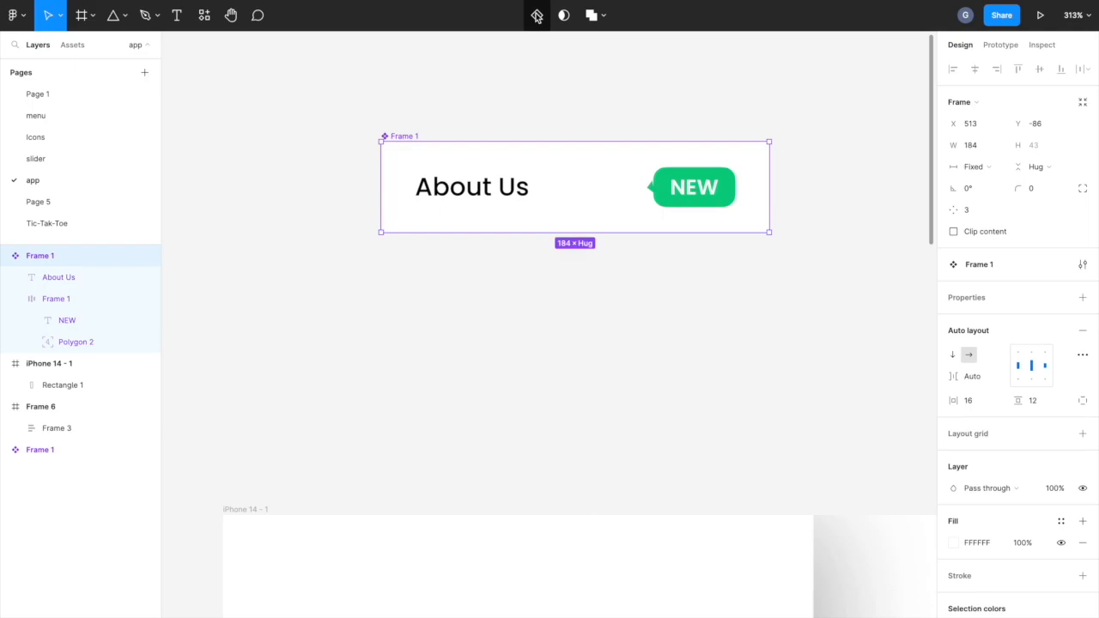
{"action": "left_click", "coordinate": [537, 14]}
{"action": "scroll", "coordinate": [508, 289], "scroll_direction": "down", "scroll_amount": 2}
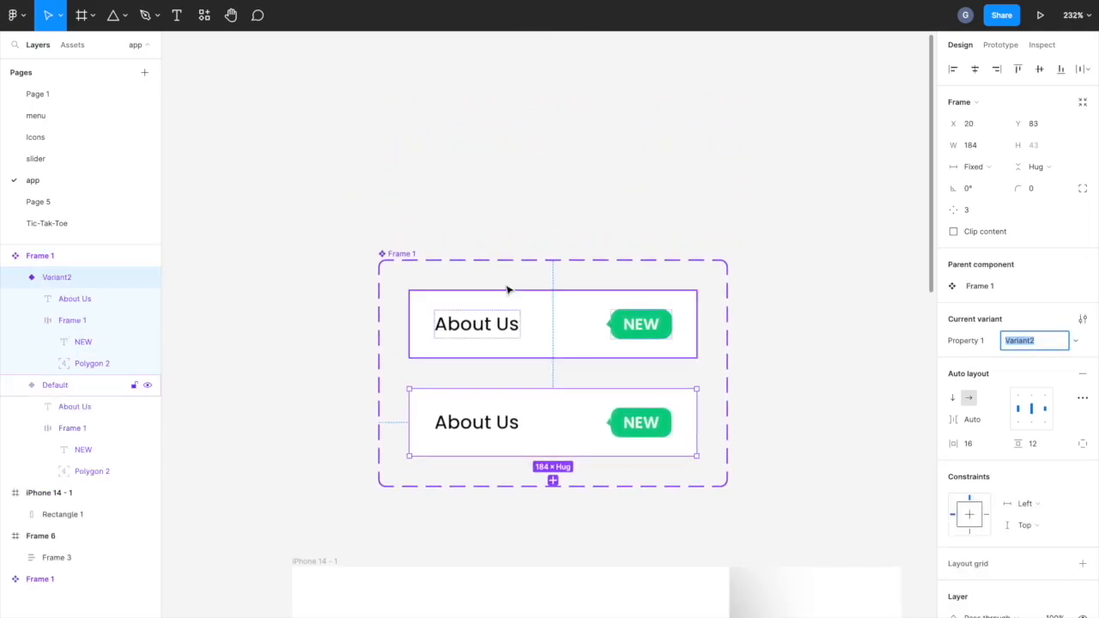
{"action": "scroll", "coordinate": [415, 130], "scroll_direction": "down", "scroll_amount": 3}
{"action": "left_click", "coordinate": [714, 418]}
{"action": "scroll", "coordinate": [658, 300], "scroll_direction": "right", "scroll_amount": 1}
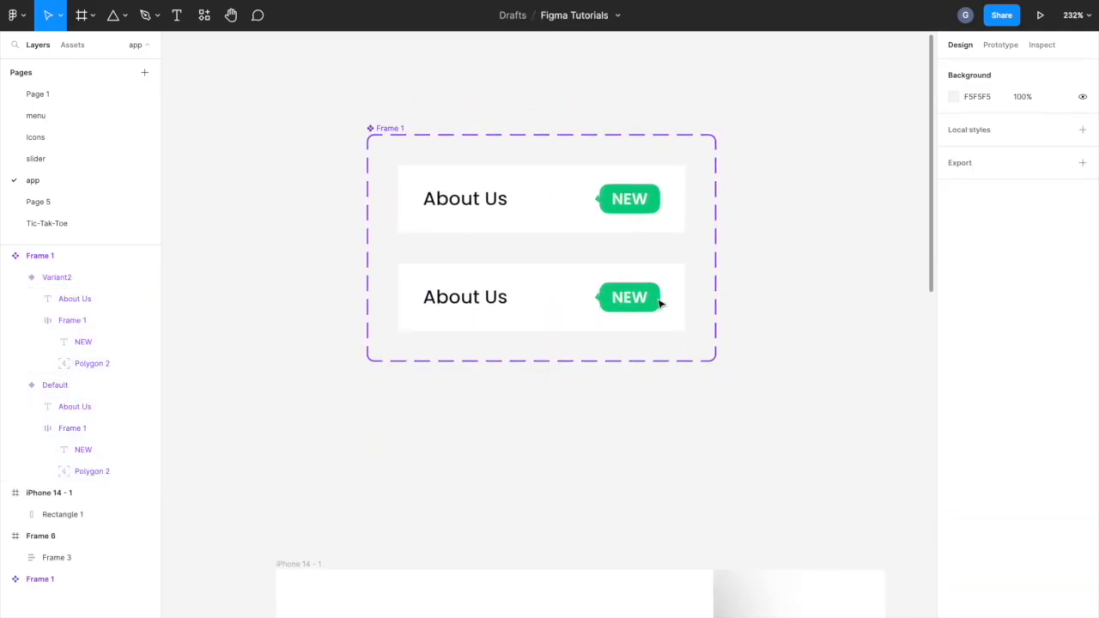
Step: Hide the NEW badge in the Default variant by setting its layer opacity to 0%
{"action": "double_click", "coordinate": [646, 307]}
{"action": "left_click", "coordinate": [622, 204]}
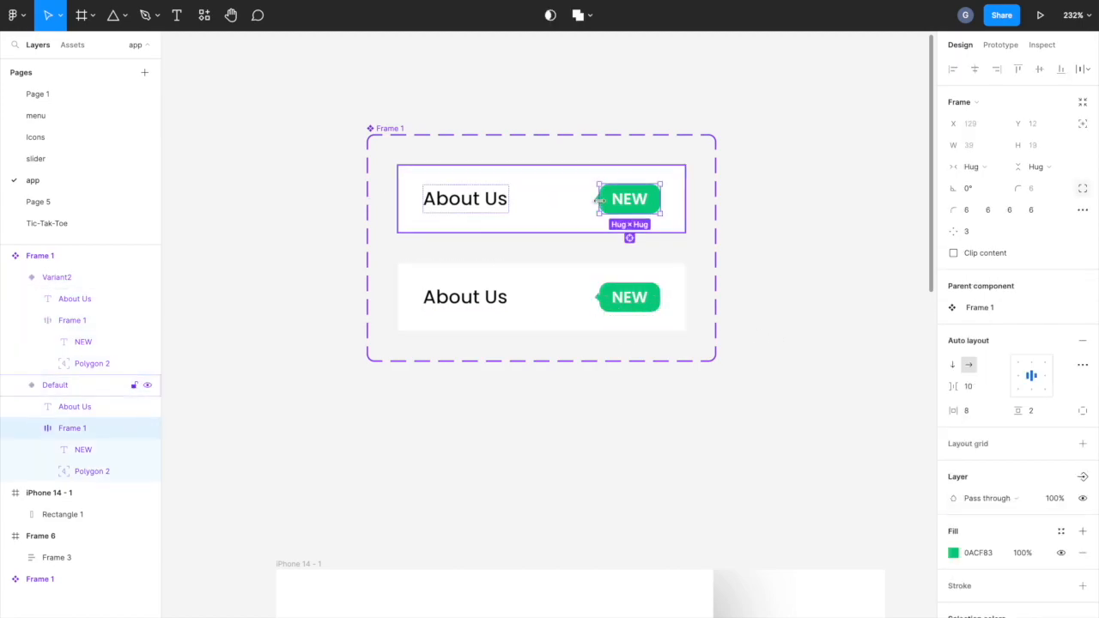
{"action": "type", "text": "0"}
{"action": "key", "text": "Return"}
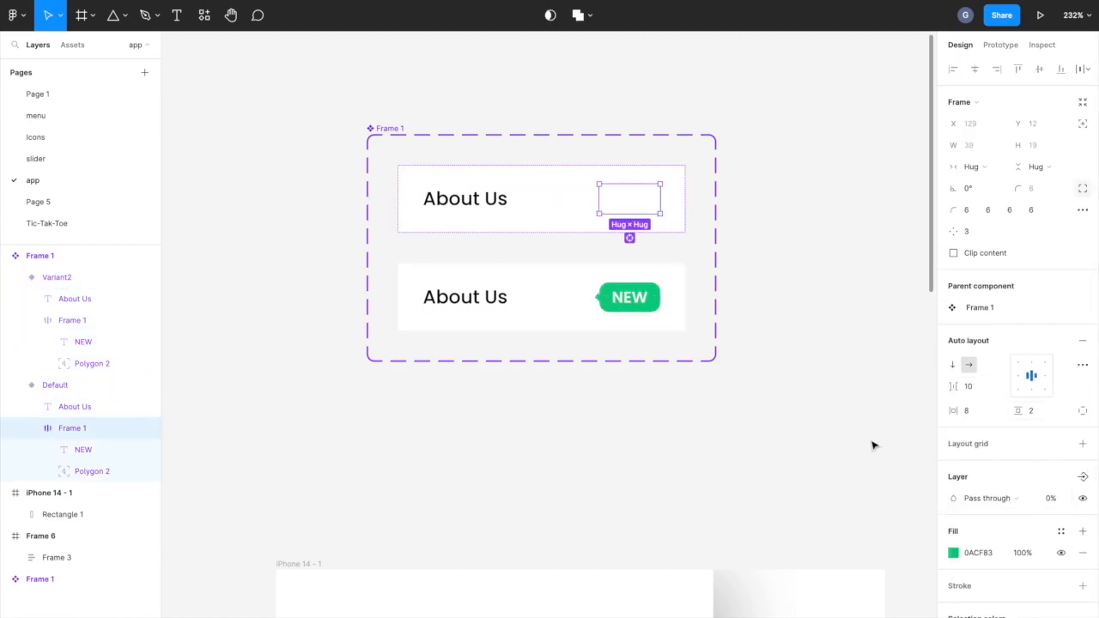
{"action": "left_click", "coordinate": [798, 432]}
Step: Add a third variant without a visible badge to the About Us component set
{"action": "left_click", "coordinate": [394, 130]}
{"action": "left_click", "coordinate": [537, 16]}
{"action": "left_click", "coordinate": [803, 224]}
Step: Change the third variant's fill to a linear gradient running horizontally from its left edge to its right edge
{"action": "left_click", "coordinate": [555, 391]}
{"action": "scroll", "coordinate": [554, 392], "scroll_direction": "down", "scroll_amount": 2}
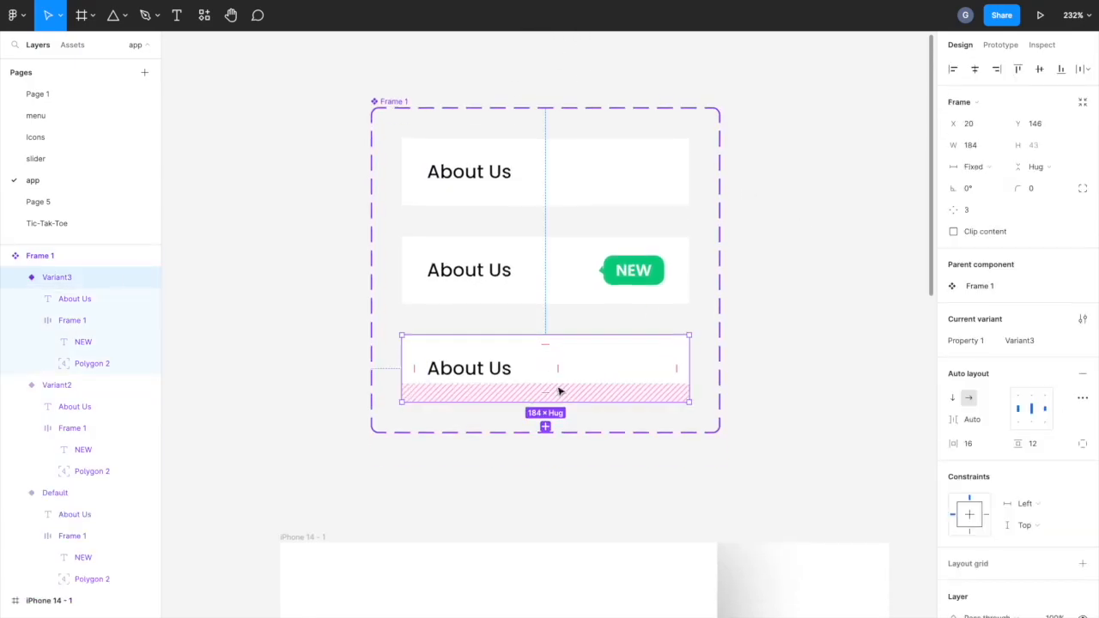
{"action": "scroll", "coordinate": [1018, 407], "scroll_direction": "down", "scroll_amount": 3}
{"action": "left_click", "coordinate": [953, 557]}
{"action": "left_click", "coordinate": [799, 384]}
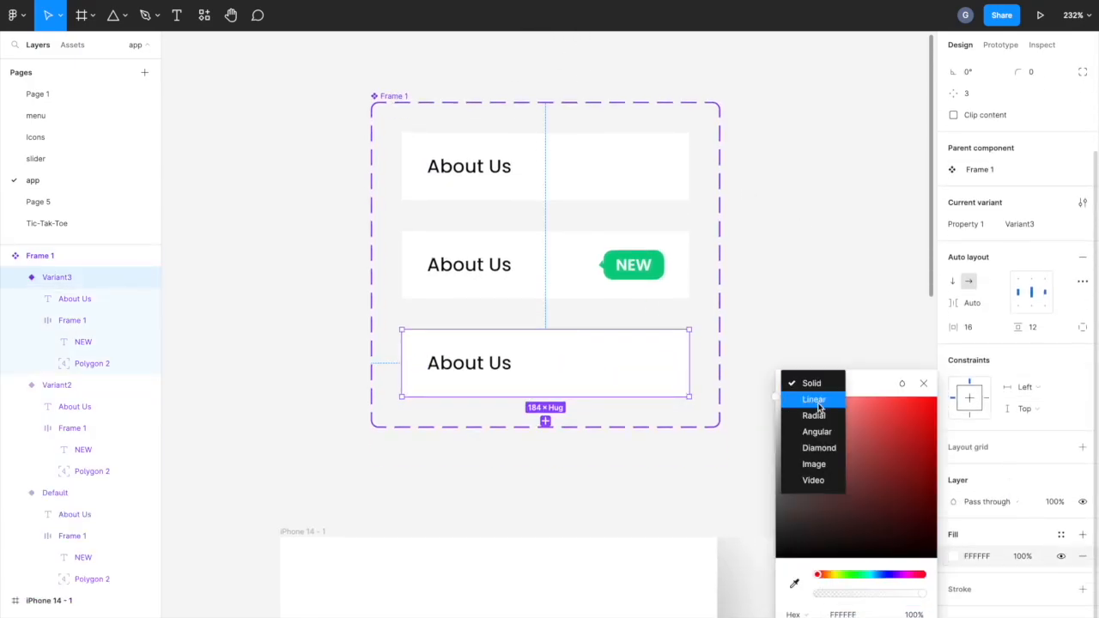
{"action": "left_click", "coordinate": [818, 401]}
{"action": "left_click_drag", "start_coordinate": [546, 332], "coordinate": [402, 364]}
{"action": "left_click_drag", "start_coordinate": [546, 395], "coordinate": [689, 362]}
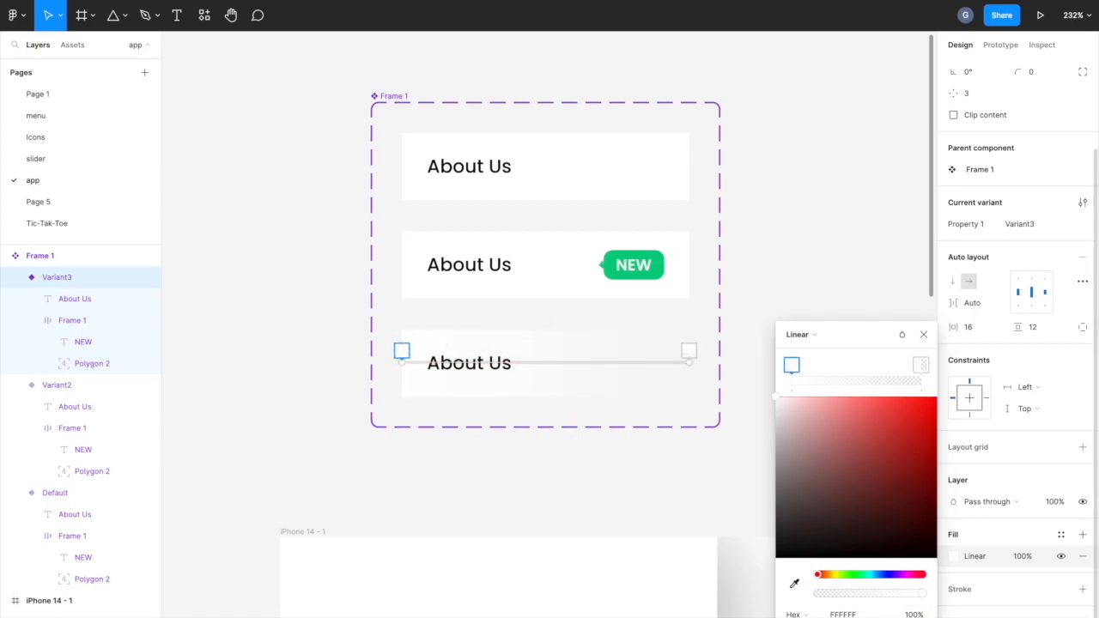
Step: Set the gradient's first colour stop to a pale purple, F2E2FF
{"action": "left_click", "coordinate": [846, 617]}
{"action": "left_click_drag", "start_coordinate": [841, 424], "coordinate": [791, 391]}
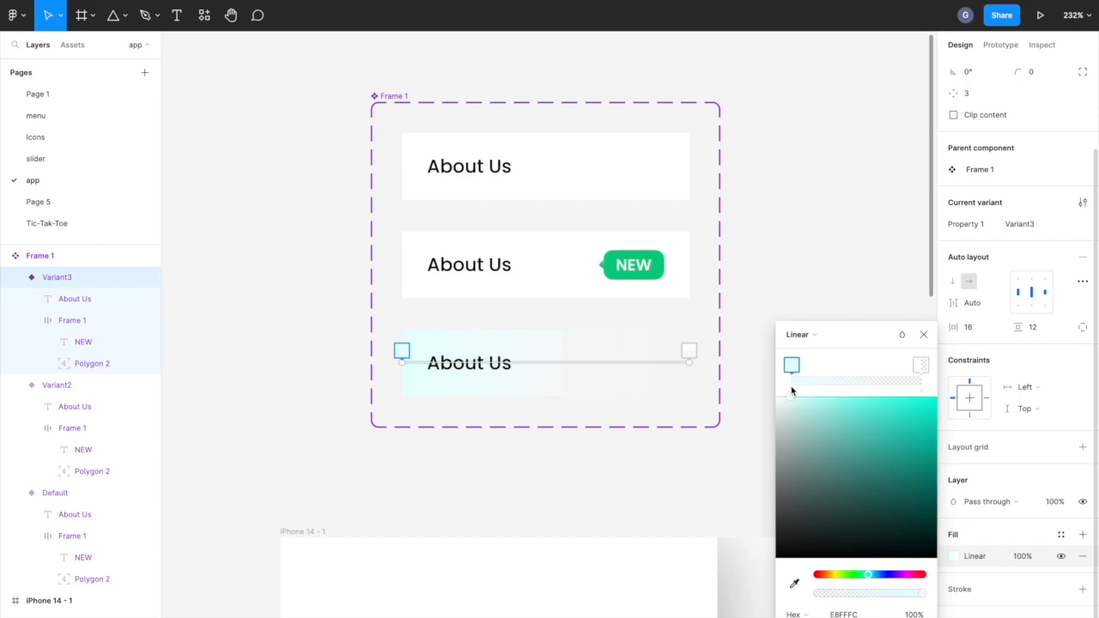
{"action": "mouse_move", "coordinate": [896, 575]}
{"action": "left_mouse_down"}
{"action": "mouse_move", "coordinate": [906, 576]}
{"action": "mouse_move", "coordinate": [894, 583]}
{"action": "left_mouse_up"}
{"action": "left_click_drag", "start_coordinate": [803, 397], "coordinate": [793, 399]}
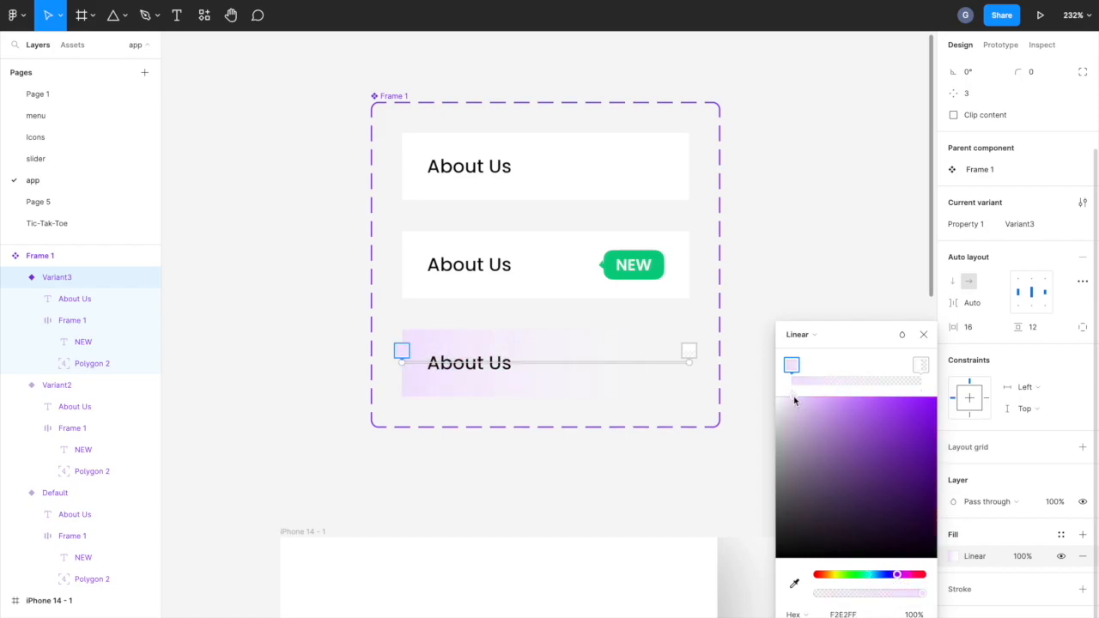
Step: Recolour the About Us text in the third variant purple
{"action": "left_click", "coordinate": [954, 616]}
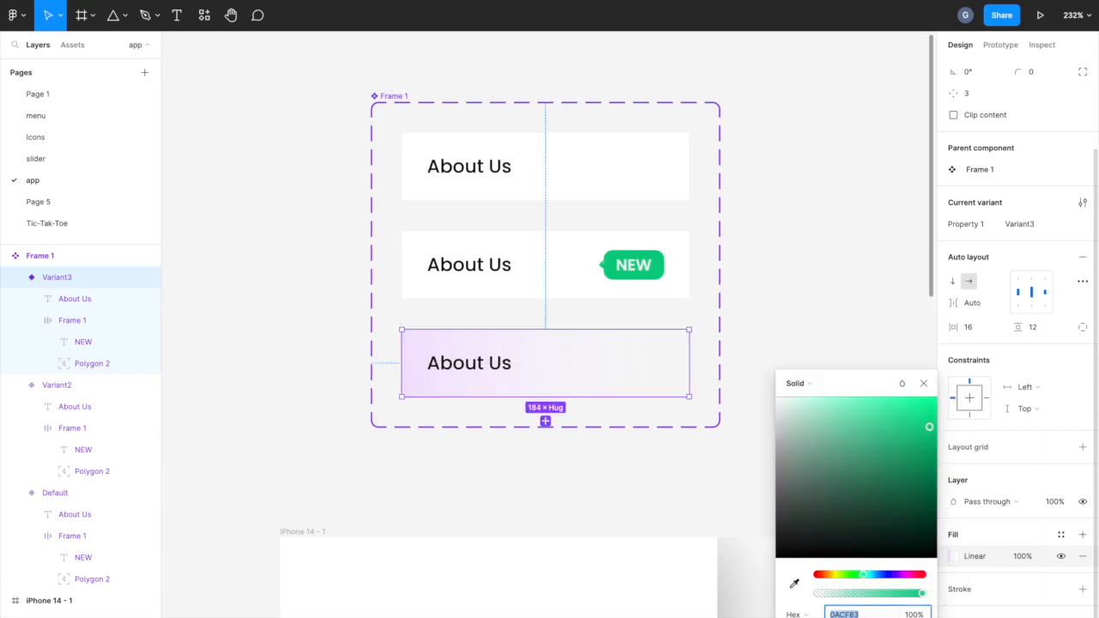
{"action": "type", "text": "000000"}
{"action": "key", "text": "Return"}
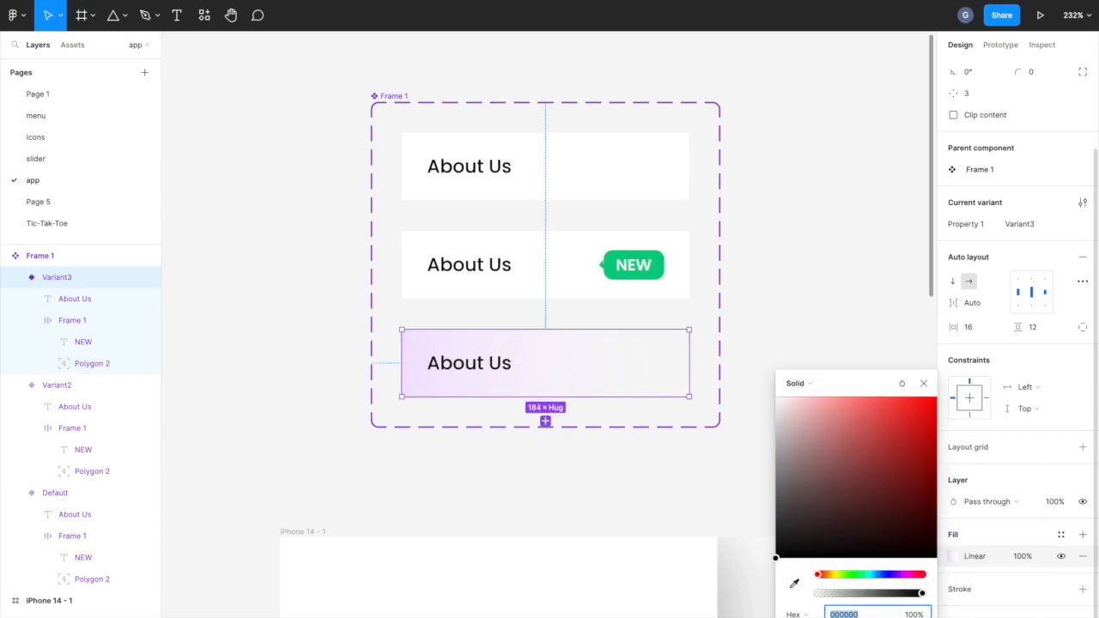
{"action": "type", "text": "FB37FF"}
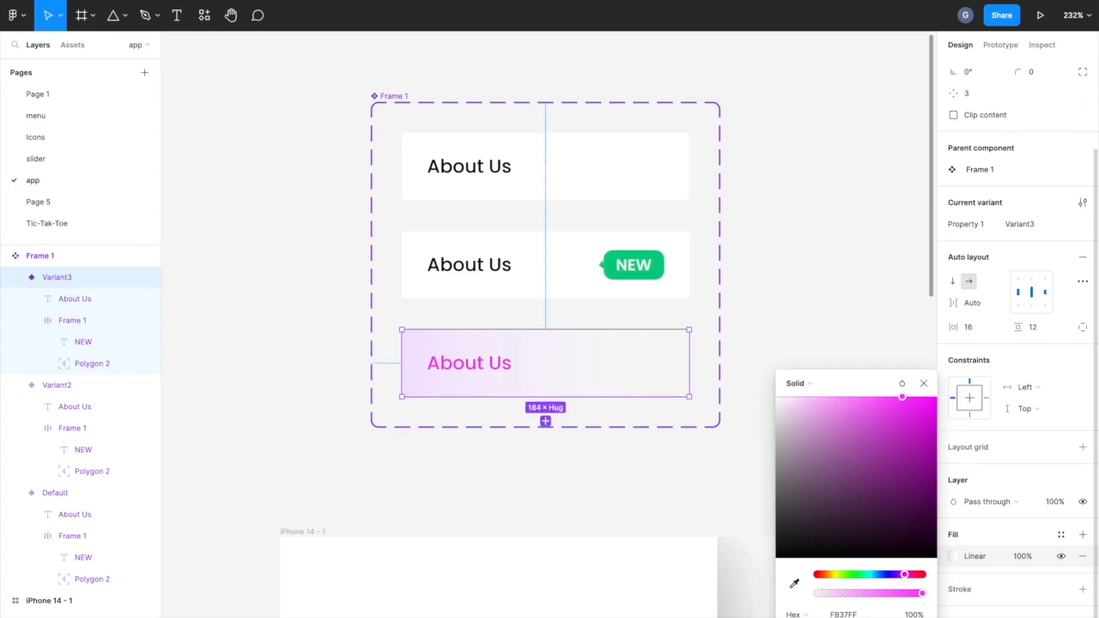
Step: Give the third variant a thickened purple stroke on its left side only
{"action": "left_click", "coordinate": [1082, 589]}
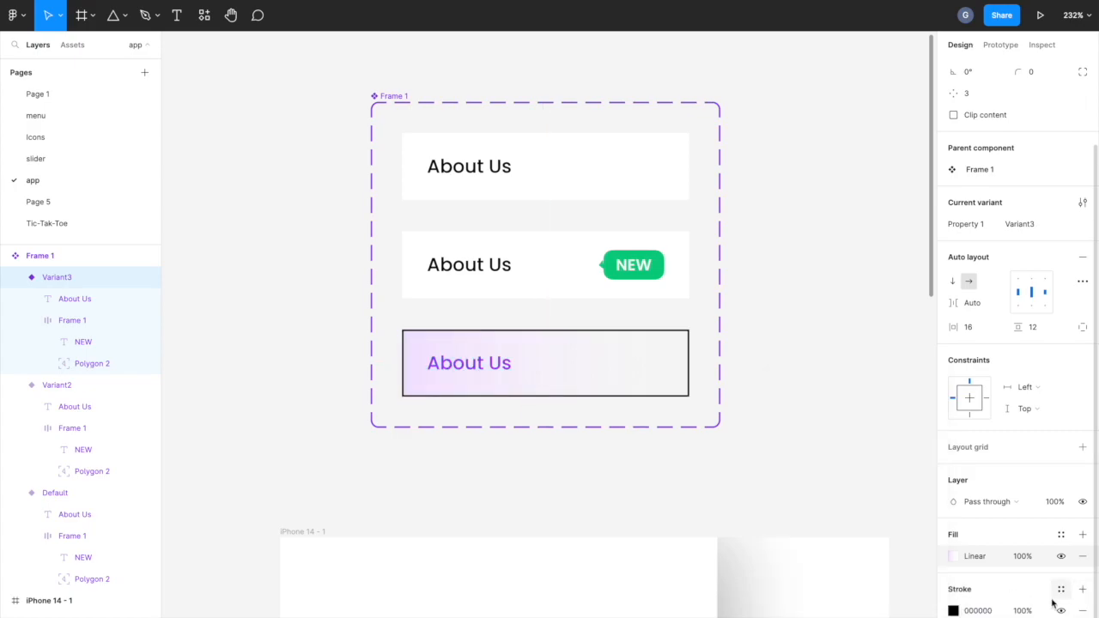
{"action": "left_click", "coordinate": [1062, 617]}
{"action": "left_click", "coordinate": [1044, 617]}
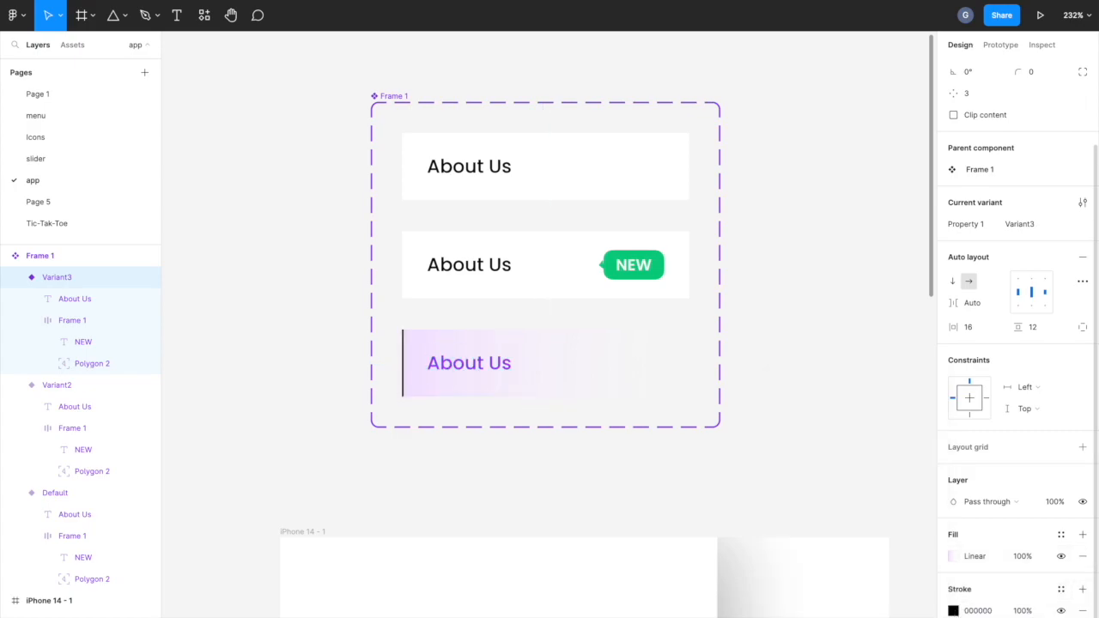
{"action": "left_click", "coordinate": [956, 613]}
{"action": "type", "text": "FF4AF3"}
{"action": "key", "text": "Up"}
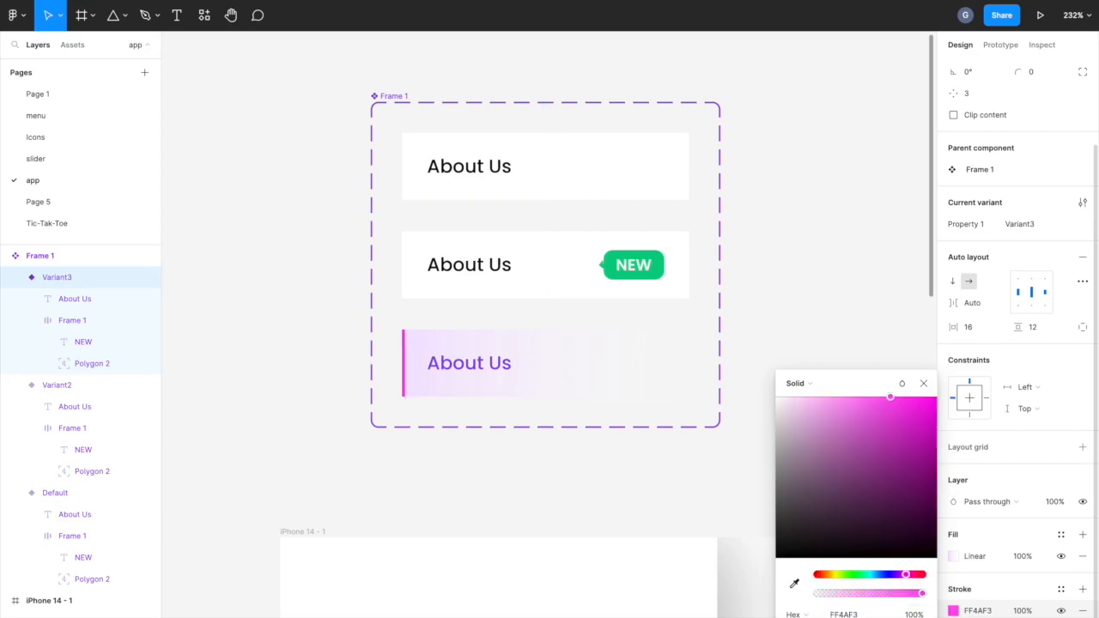
{"action": "left_click", "coordinate": [624, 466]}
{"action": "scroll", "coordinate": [623, 467], "scroll_direction": "down", "scroll_amount": 3, "text": "ctrl"}
{"action": "left_click", "coordinate": [604, 389]}
{"action": "left_click", "coordinate": [788, 403]}
Step: Insert an instance of the local About Us component into the iPhone 14 frame's side menu
{"action": "scroll", "coordinate": [758, 405], "scroll_direction": "down", "scroll_amount": 3, "text": "ctrl"}
{"action": "scroll", "coordinate": [668, 301], "scroll_direction": "down", "scroll_amount": 2}
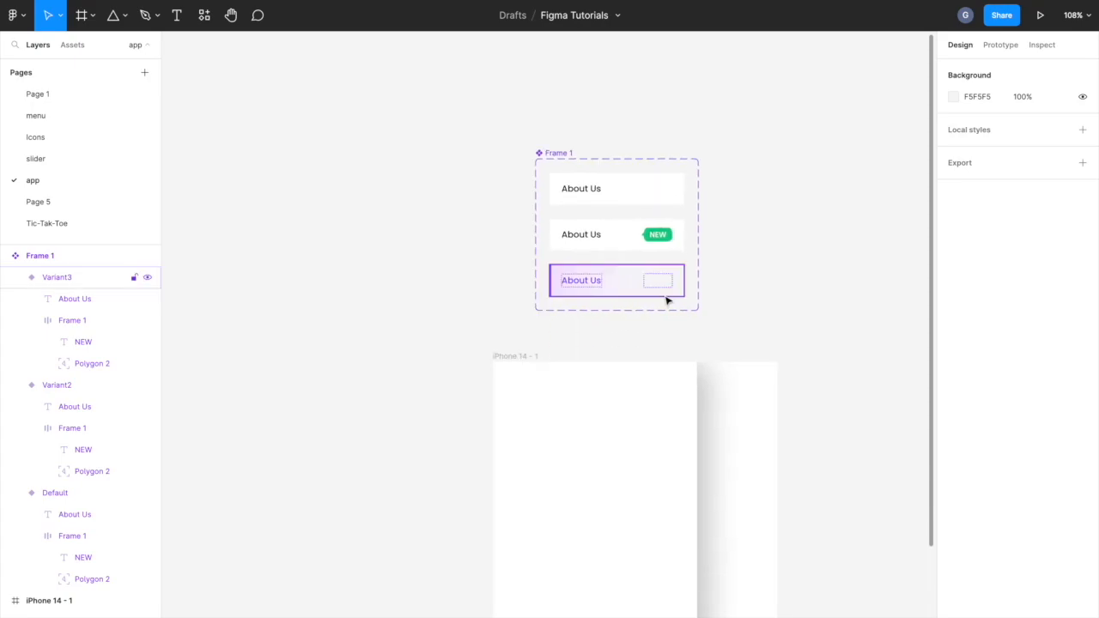
{"action": "left_click", "coordinate": [72, 45]}
{"action": "left_click", "coordinate": [20, 131]}
{"action": "left_click", "coordinate": [19, 131]}
{"action": "left_click_drag", "start_coordinate": [51, 165], "coordinate": [547, 429]}
{"action": "scroll", "coordinate": [562, 429], "scroll_direction": "up", "scroll_amount": 5, "text": "ctrl"}
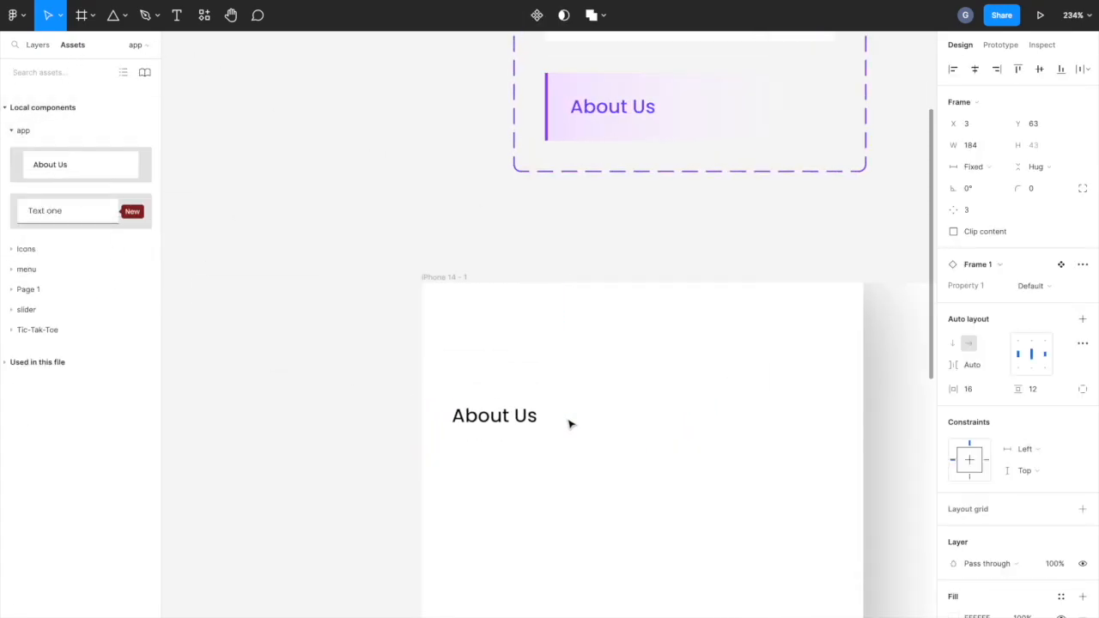
Step: Widen the About Us item to 280 and stack it with a duplicate below in a vertical auto layout with 0 spacing
{"action": "left_click", "coordinate": [24, 48]}
{"action": "left_click_drag", "start_coordinate": [716, 422], "coordinate": [690, 481]}
{"action": "left_click", "coordinate": [682, 415], "text": "shift"}
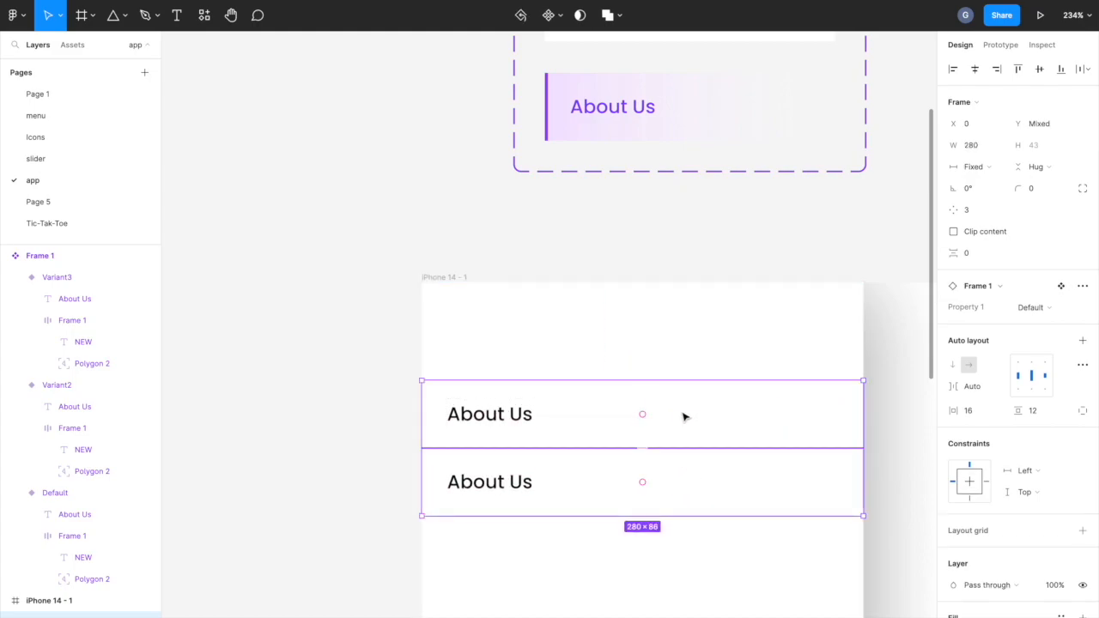
{"action": "left_click", "coordinate": [1082, 341]}
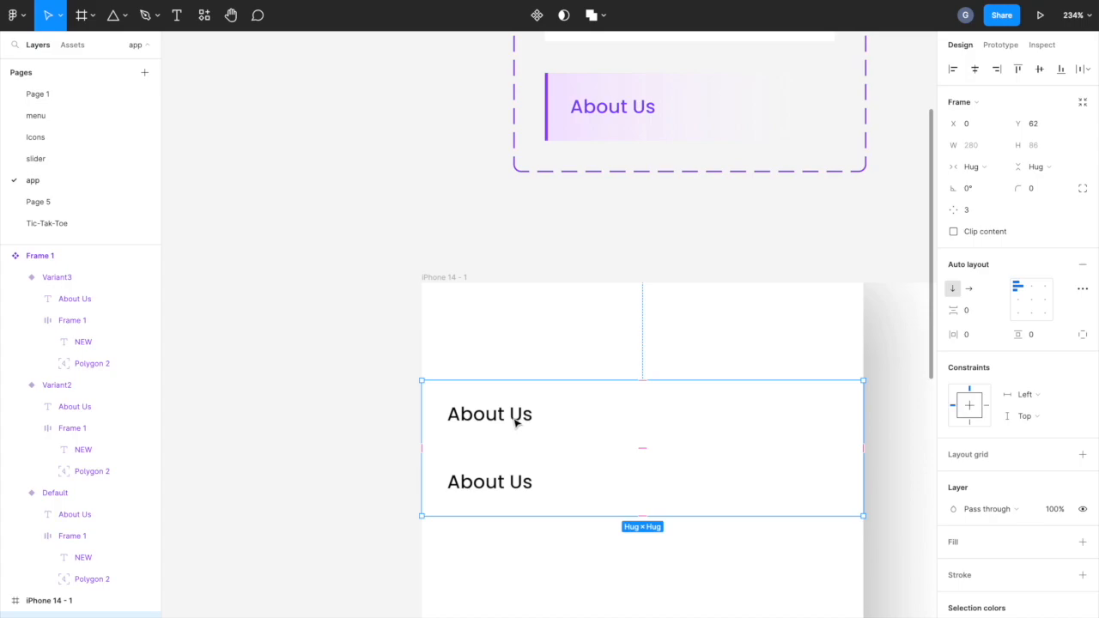
{"action": "scroll", "coordinate": [516, 420], "scroll_direction": "down", "scroll_amount": 5}
{"action": "left_click", "coordinate": [364, 391]}
Step: Change the second menu item's text to Capabilities
{"action": "scroll", "coordinate": [363, 391], "scroll_direction": "down", "scroll_amount": 2}
{"action": "scroll", "coordinate": [364, 391], "scroll_direction": "left", "scroll_amount": 1}
{"action": "scroll", "coordinate": [488, 382], "scroll_direction": "up", "scroll_amount": 3}
{"action": "scroll", "coordinate": [498, 376], "scroll_direction": "left", "scroll_amount": 1}
{"action": "double_click", "coordinate": [509, 373]}
{"action": "type", "text": "Capabilities"}
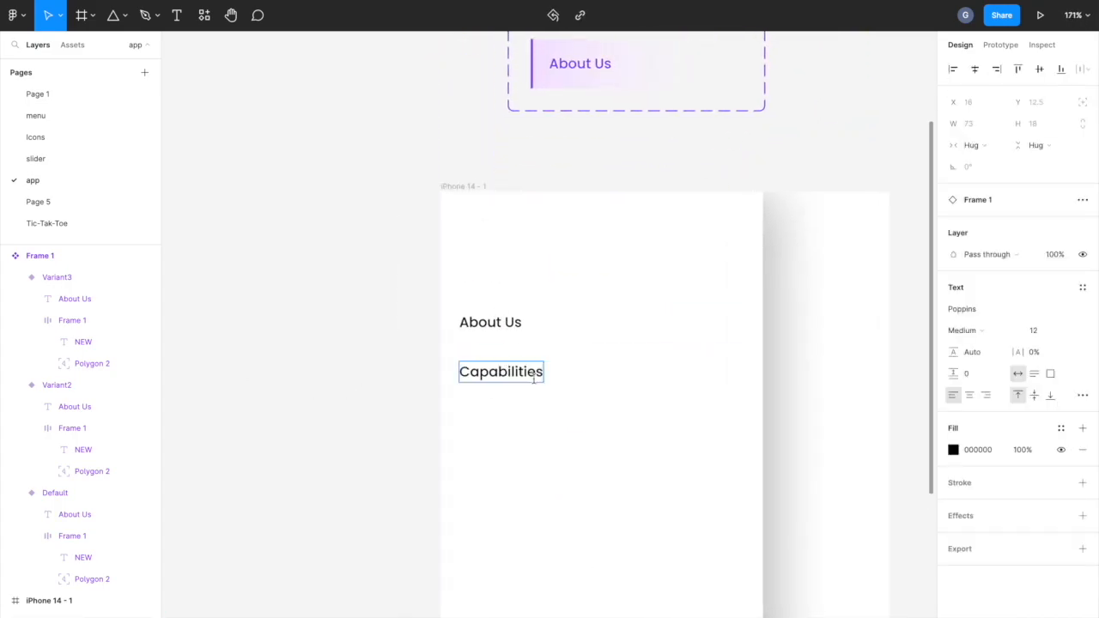
{"action": "left_click", "coordinate": [417, 381]}
Step: Duplicate the Capabilities menu item three times within the menu stack
{"action": "left_click", "coordinate": [596, 386]}
{"action": "left_click", "coordinate": [596, 385]}
{"action": "key", "text": "ctrl+d"}
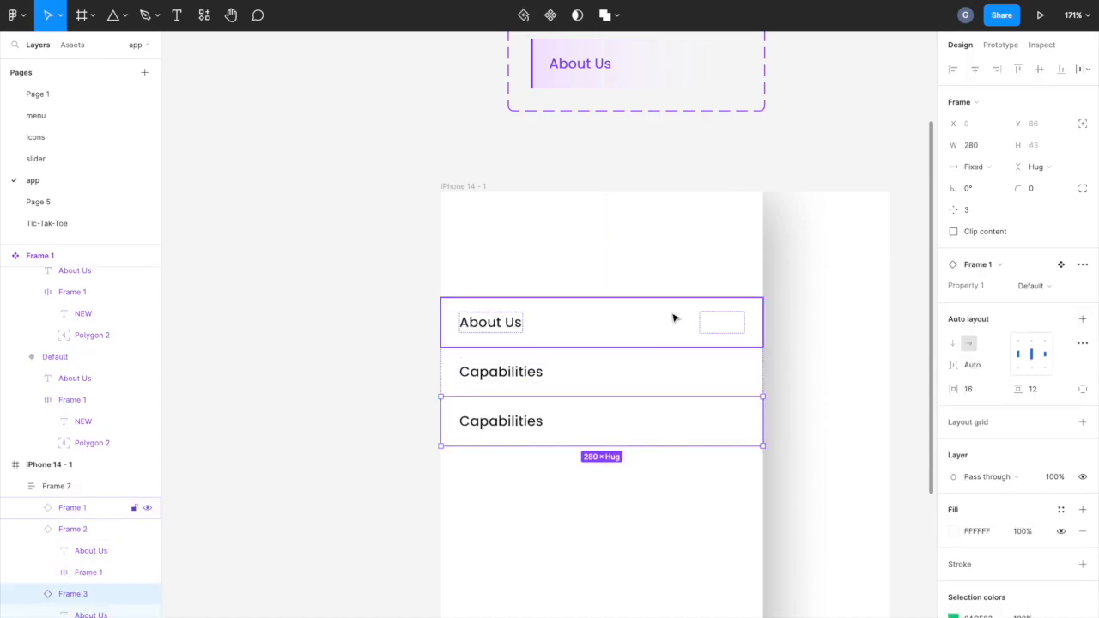
{"action": "key", "text": "ctrl+d"}
{"action": "key", "text": "ctrl+d"}
Step: Change the texts of the last three menu items to Industries, Perspectives and Contact us
{"action": "double_click", "coordinate": [503, 420]}
{"action": "double_click", "coordinate": [505, 420]}
{"action": "type", "text": "Industries"}
{"action": "left_click", "coordinate": [383, 455]}
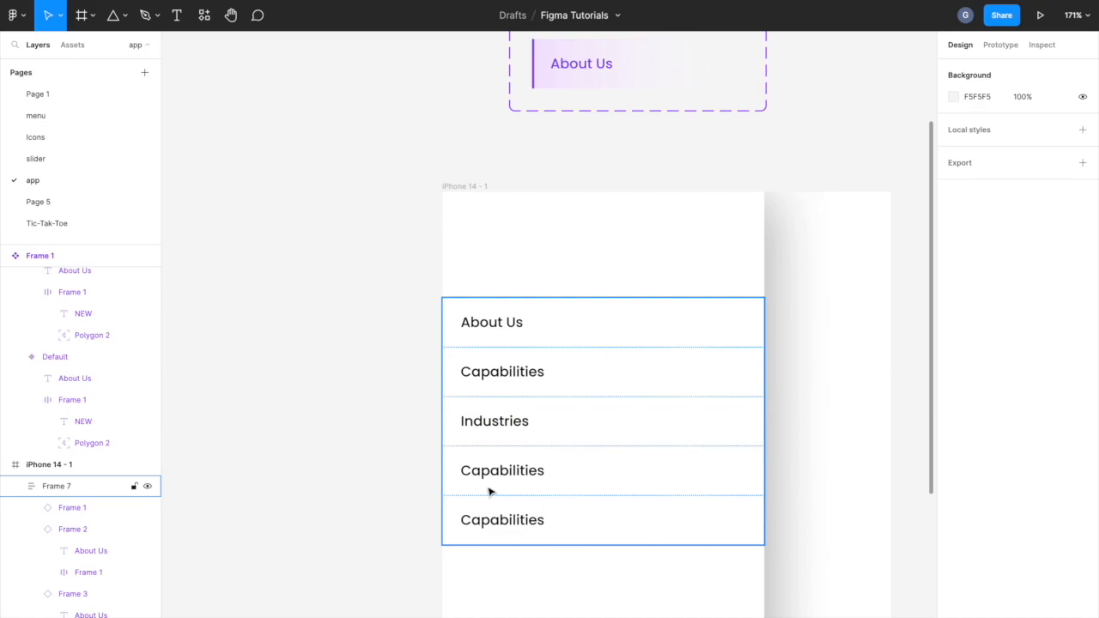
{"action": "double_click", "coordinate": [498, 481]}
{"action": "double_click", "coordinate": [498, 481]}
{"action": "type", "text": "Perspectives"}
{"action": "double_click", "coordinate": [511, 519]}
{"action": "double_click", "coordinate": [510, 519]}
{"action": "type", "text": "Contact us"}
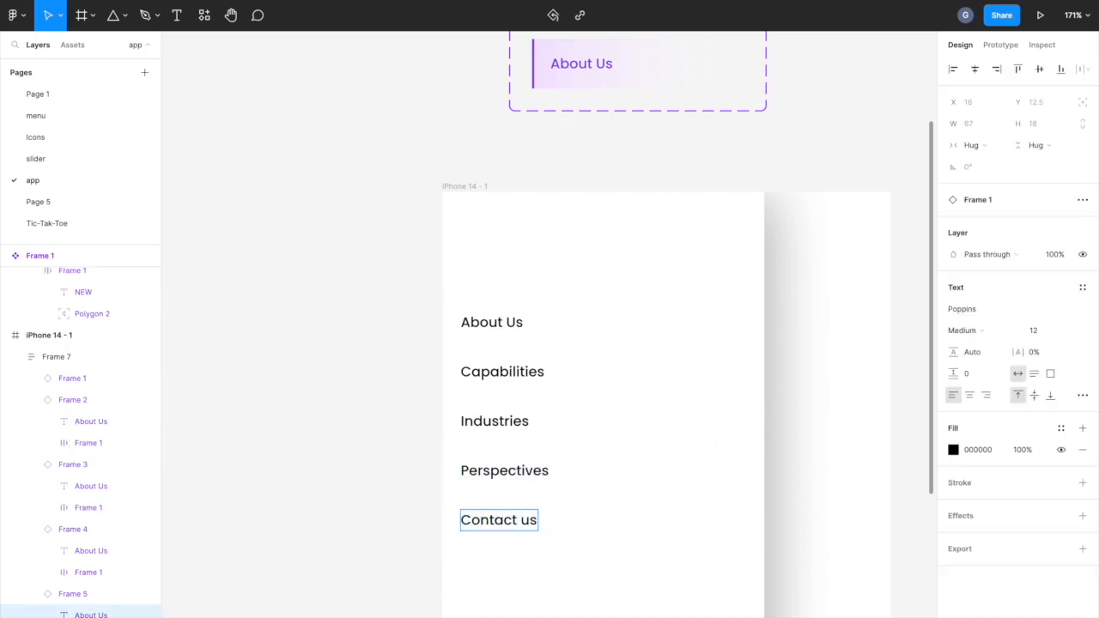
{"action": "left_click", "coordinate": [360, 525]}
Step: Preview the iPhone 14 menu in presentation view and return to the design file
{"action": "left_click", "coordinate": [546, 320]}
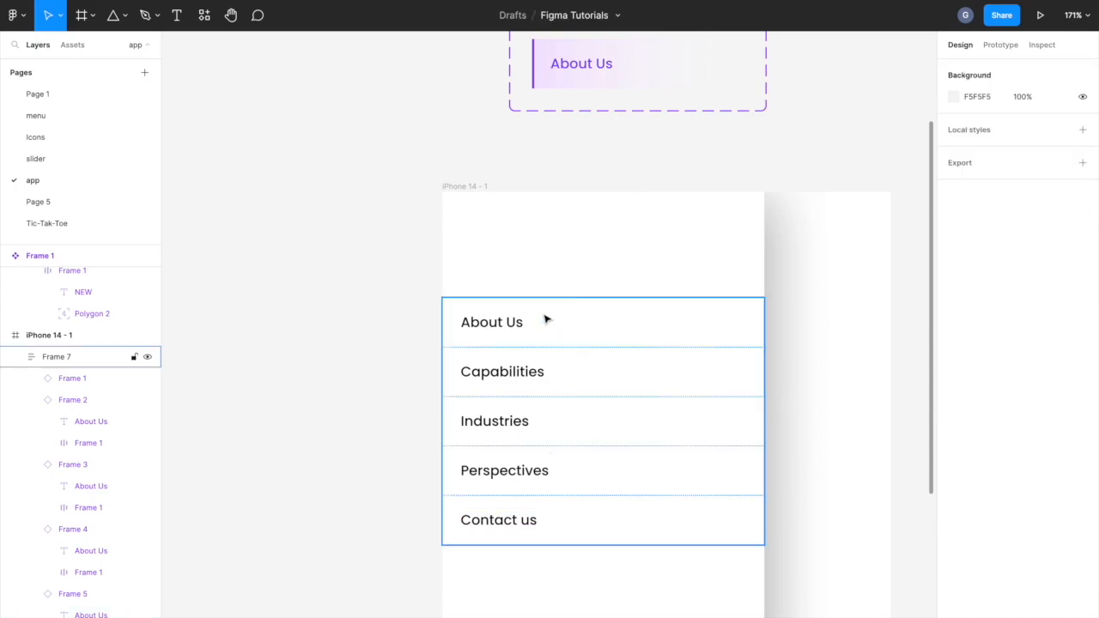
{"action": "scroll", "coordinate": [559, 323], "scroll_direction": "down", "scroll_amount": 5}
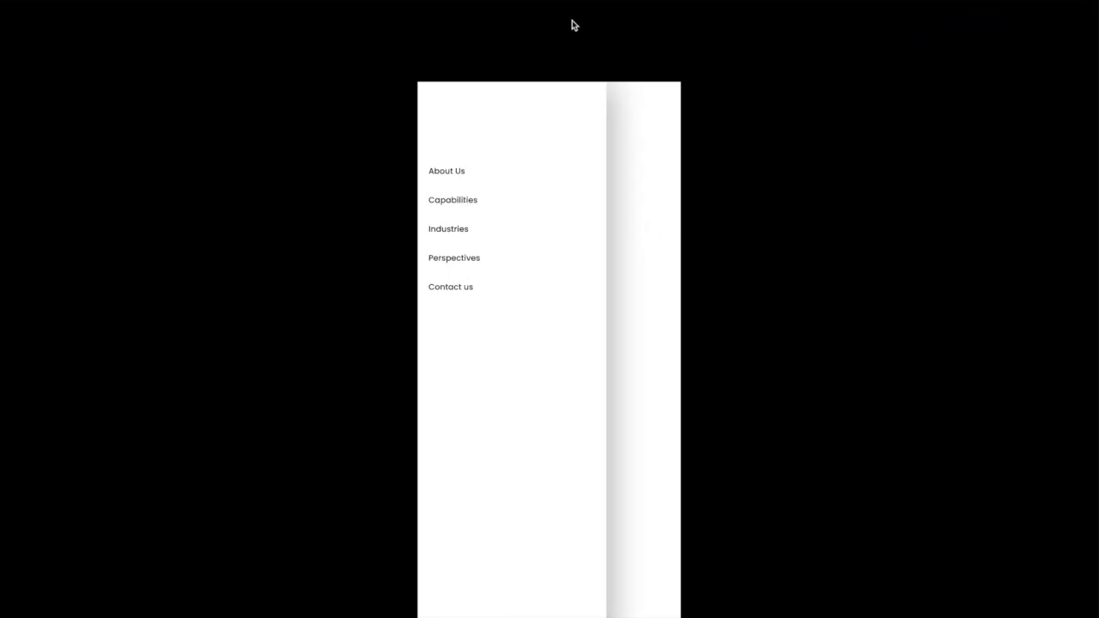
{"action": "left_click", "coordinate": [588, 3]}
{"action": "left_click", "coordinate": [717, 140]}
Step: Switch the About Us item in the iPhone 14 menu to the highlighted Variant3
{"action": "scroll", "coordinate": [604, 162], "scroll_direction": "up", "scroll_amount": 5}
{"action": "left_click", "coordinate": [608, 147]}
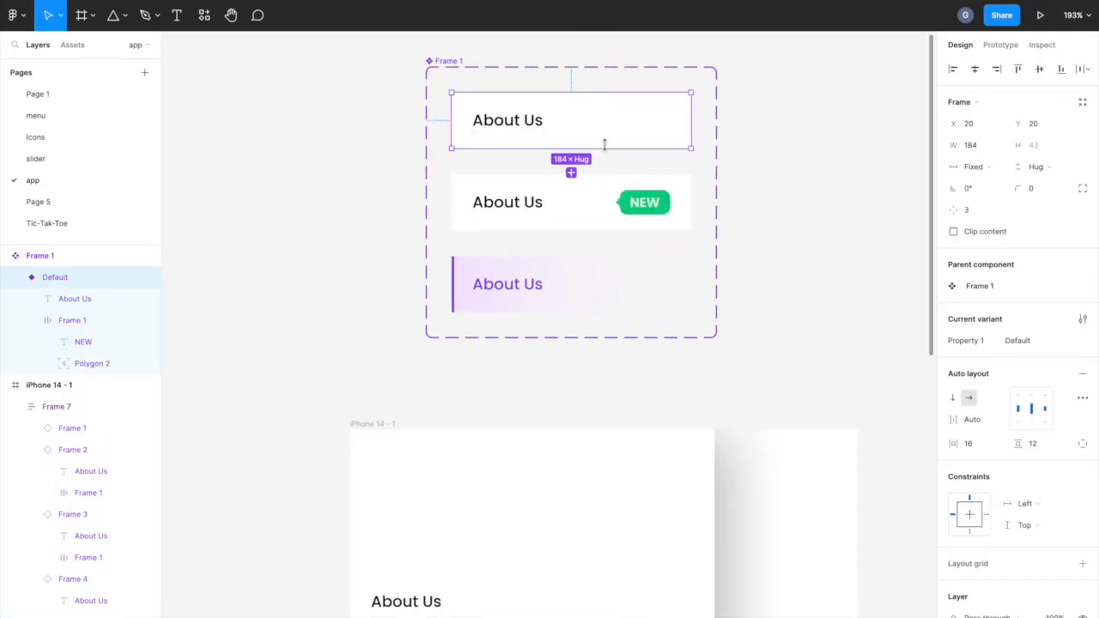
{"action": "scroll", "coordinate": [608, 149], "scroll_direction": "down", "scroll_amount": 5}
{"action": "left_click", "coordinate": [572, 306]}
{"action": "left_click", "coordinate": [1029, 284]}
{"action": "left_click", "coordinate": [971, 317]}
{"action": "left_click", "coordinate": [913, 312]}
{"action": "scroll", "coordinate": [589, 300], "scroll_direction": "up", "scroll_amount": 3}
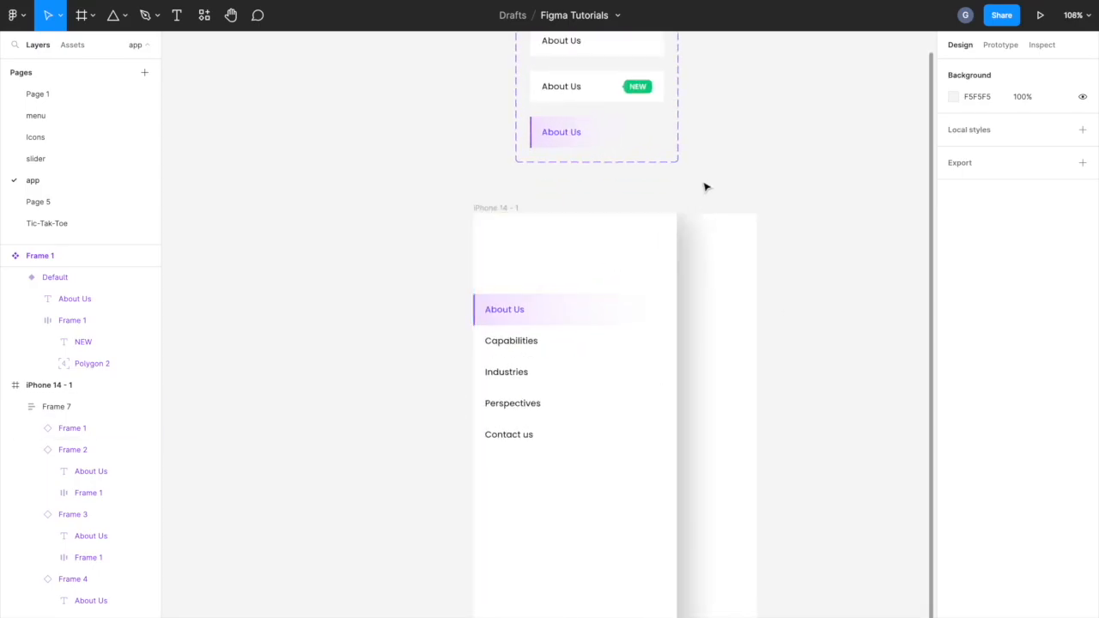
Step: Add a While hovering prototype interaction that changes the Default variant to Variant2 with an Instant animation
{"action": "scroll", "coordinate": [601, 257], "scroll_direction": "up", "scroll_amount": 3}
{"action": "key", "text": "shift+e"}
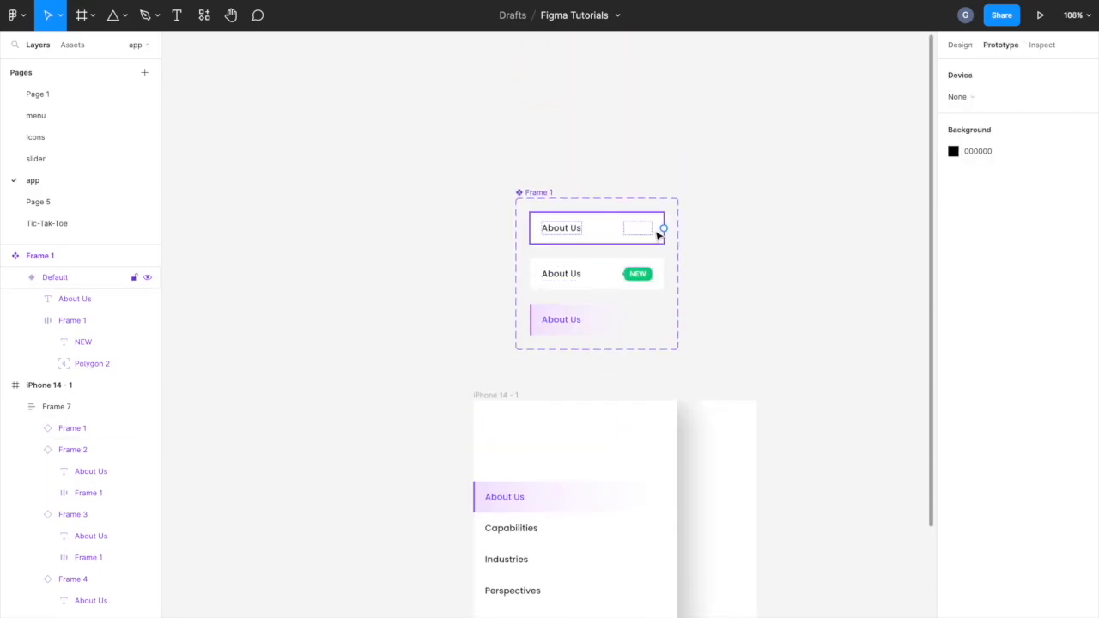
{"action": "left_click_drag", "start_coordinate": [661, 230], "coordinate": [602, 273]}
{"action": "left_click", "coordinate": [853, 131]}
{"action": "left_click", "coordinate": [850, 162]}
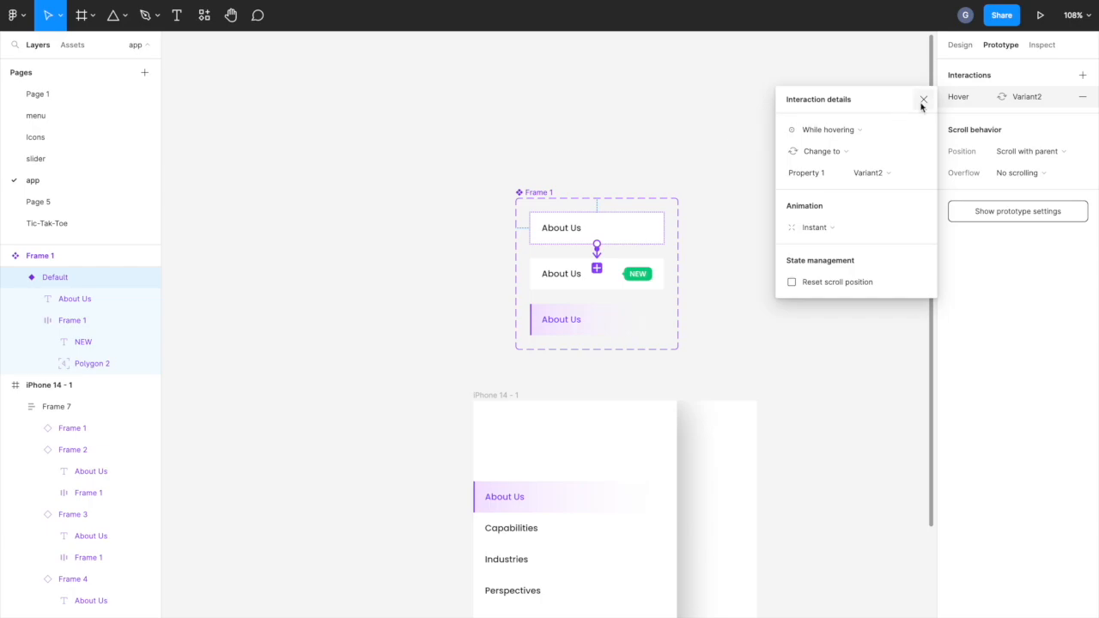
{"action": "left_click", "coordinate": [923, 100]}
Step: Move the component set farther above the iPhone 14 frame and try adding a fourth variant, undoing that addition
{"action": "left_click", "coordinate": [766, 174]}
{"action": "left_click_drag", "start_coordinate": [525, 195], "coordinate": [534, 78]}
{"action": "left_click", "coordinate": [536, 16]}
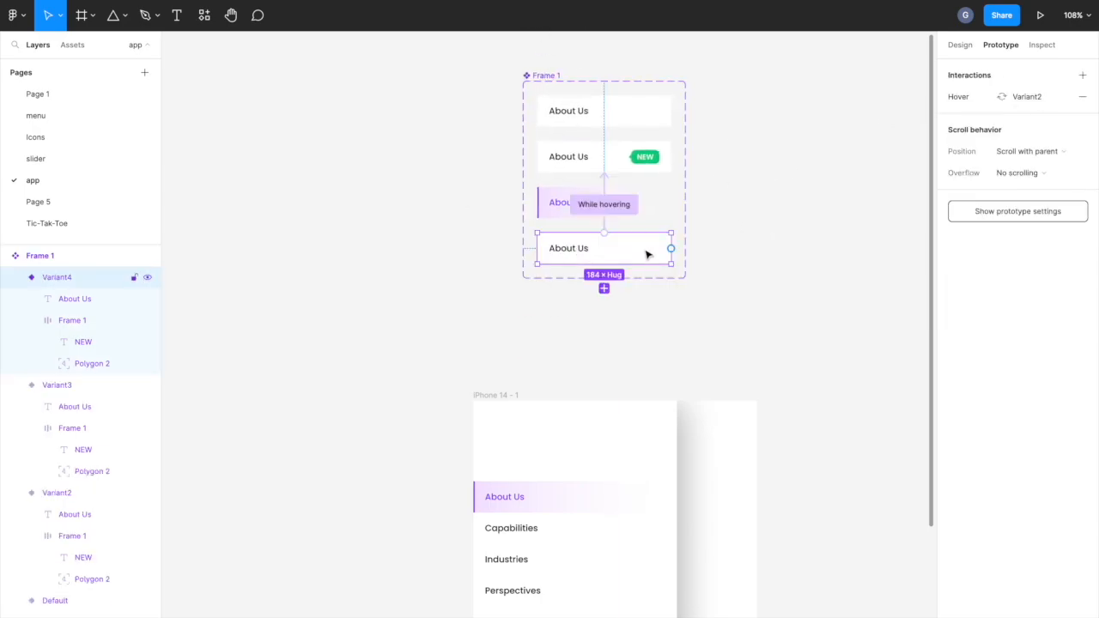
{"action": "key", "text": "ctrl+z"}
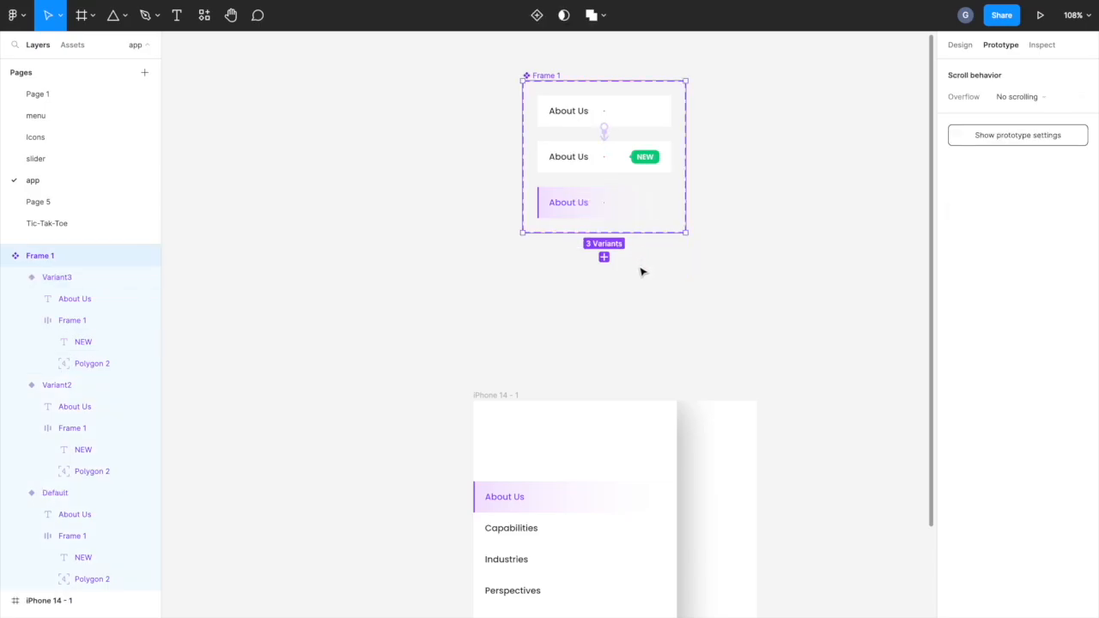
Step: Change the colour of the hidden NEW badge in the iPhone 14 menu's Capabilities item to F178FF, including its arrow
{"action": "left_click", "coordinate": [734, 292]}
{"action": "scroll", "coordinate": [713, 297], "scroll_direction": "down", "scroll_amount": 5}
{"action": "left_click", "coordinate": [538, 278]}
{"action": "left_click", "coordinate": [540, 276]}
{"action": "scroll", "coordinate": [120, 518], "scroll_direction": "down", "scroll_amount": 3}
{"action": "left_click", "coordinate": [49, 508]}
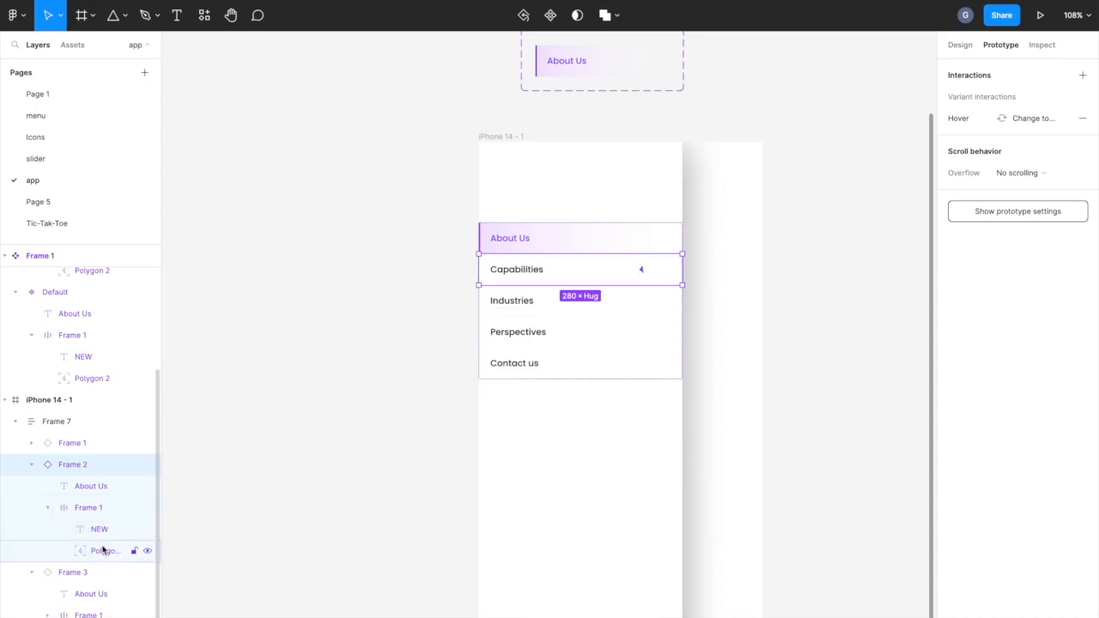
{"action": "left_click", "coordinate": [100, 530]}
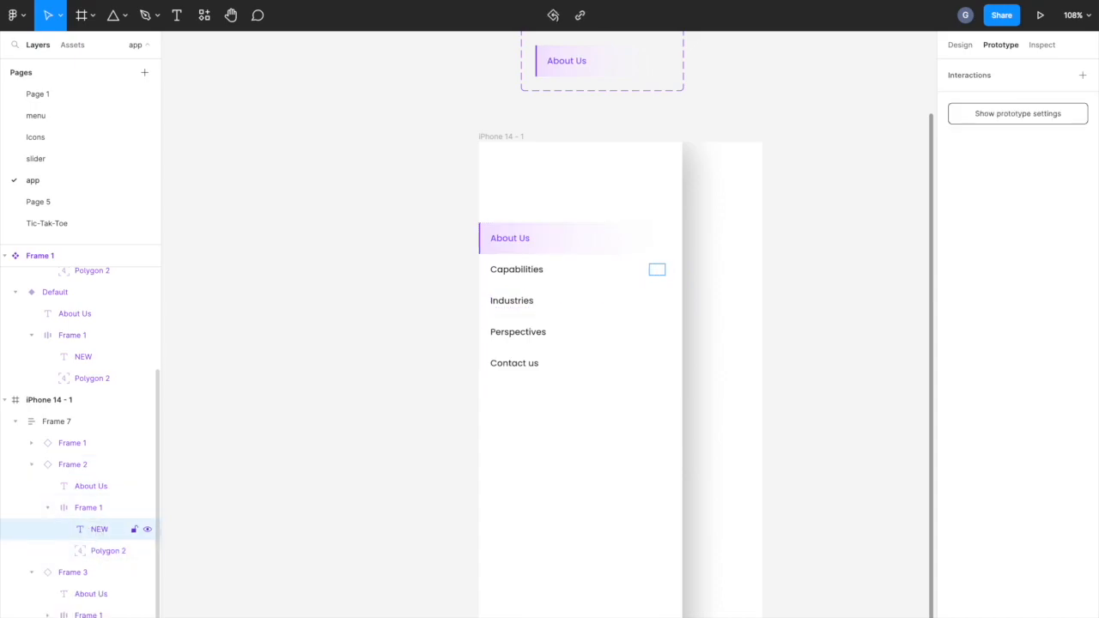
{"action": "left_click", "coordinate": [88, 507]}
{"action": "left_click", "coordinate": [960, 44]}
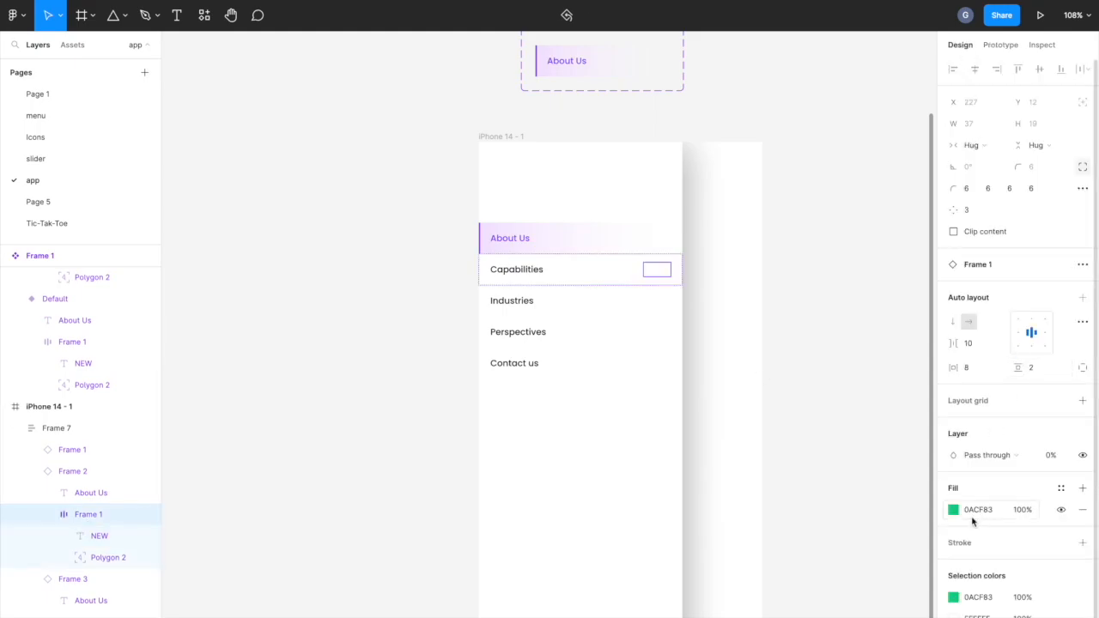
{"action": "left_click", "coordinate": [955, 598]}
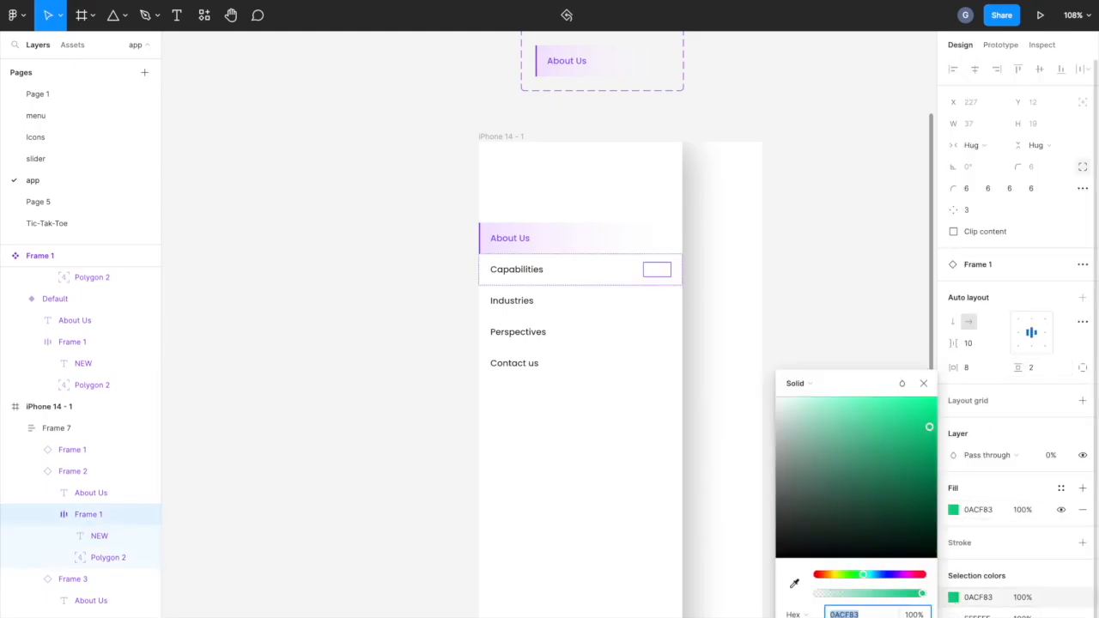
{"action": "type", "text": "F178FF"}
{"action": "key", "text": "Return"}
{"action": "left_click", "coordinate": [892, 332]}
{"action": "left_click", "coordinate": [720, 4]}
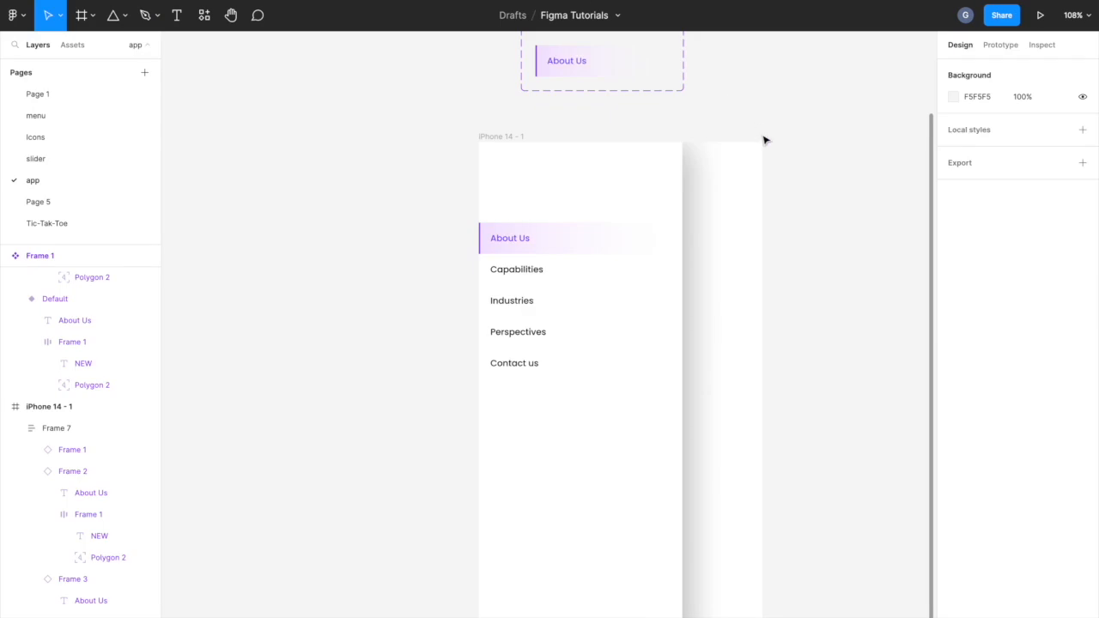
Step: Paste the round close icon into the iPhone 14 side menu and place it in the menu's upper-right corner
{"action": "left_click", "coordinate": [628, 210]}
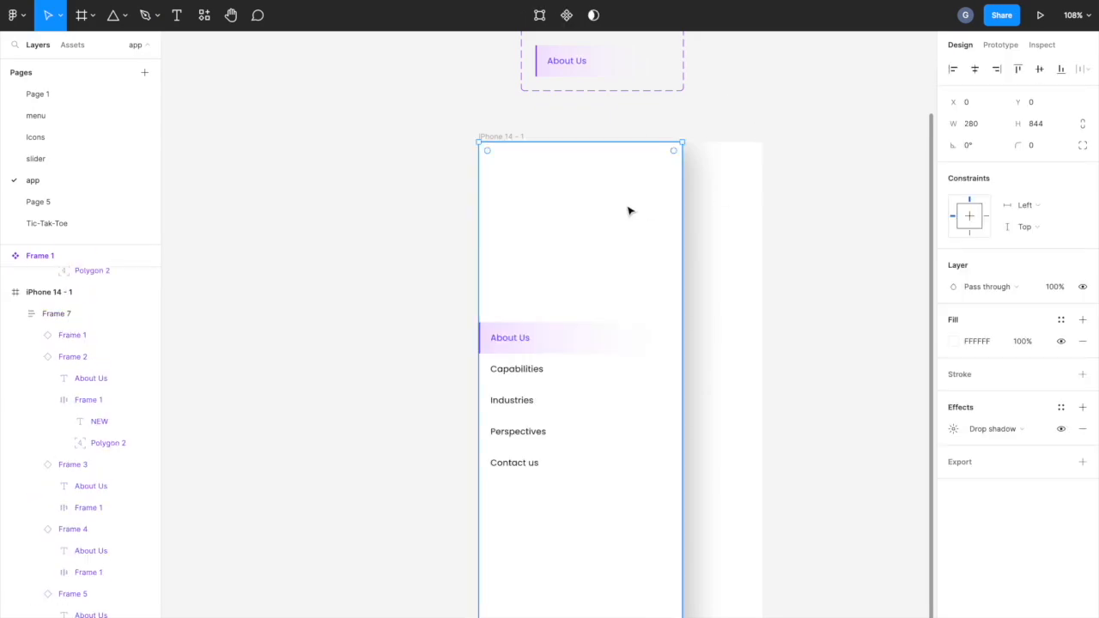
{"action": "key", "text": "ctrl+v"}
{"action": "left_click_drag", "start_coordinate": [641, 170], "coordinate": [655, 174]}
{"action": "left_click", "coordinate": [648, 218]}
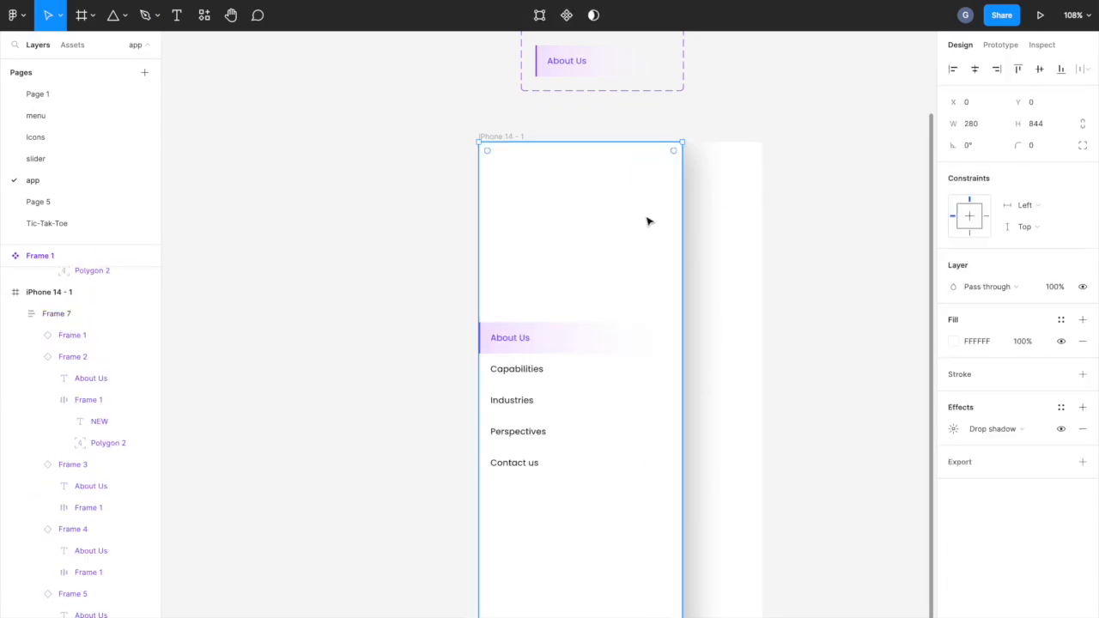
{"action": "left_click", "coordinate": [806, 193]}
Step: Draw a 280 × 233 header rectangle across the top of the side menu and send it behind the close icon
{"action": "left_click", "coordinate": [124, 15]}
{"action": "left_click", "coordinate": [102, 46]}
{"action": "mouse_move", "coordinate": [532, 197]}
{"action": "left_mouse_down"}
{"action": "mouse_move", "coordinate": [596, 263]}
{"action": "mouse_move", "coordinate": [518, 177]}
{"action": "mouse_move", "coordinate": [593, 203]}
{"action": "mouse_move", "coordinate": [682, 212]}
{"action": "mouse_move", "coordinate": [640, 312]}
{"action": "left_mouse_up"}
{"action": "key", "text": "ctrl+["}
{"action": "key", "text": "ctrl+["}
Step: Nudge the close icon so it sits 20 px from the header's top and right edges
{"action": "left_click", "coordinate": [650, 174]}
{"action": "scroll", "coordinate": [676, 197], "scroll_direction": "up", "scroll_amount": 10}
{"action": "key", "text": "Up"}
{"action": "key", "text": "Up"}
{"action": "key", "text": "alt"}
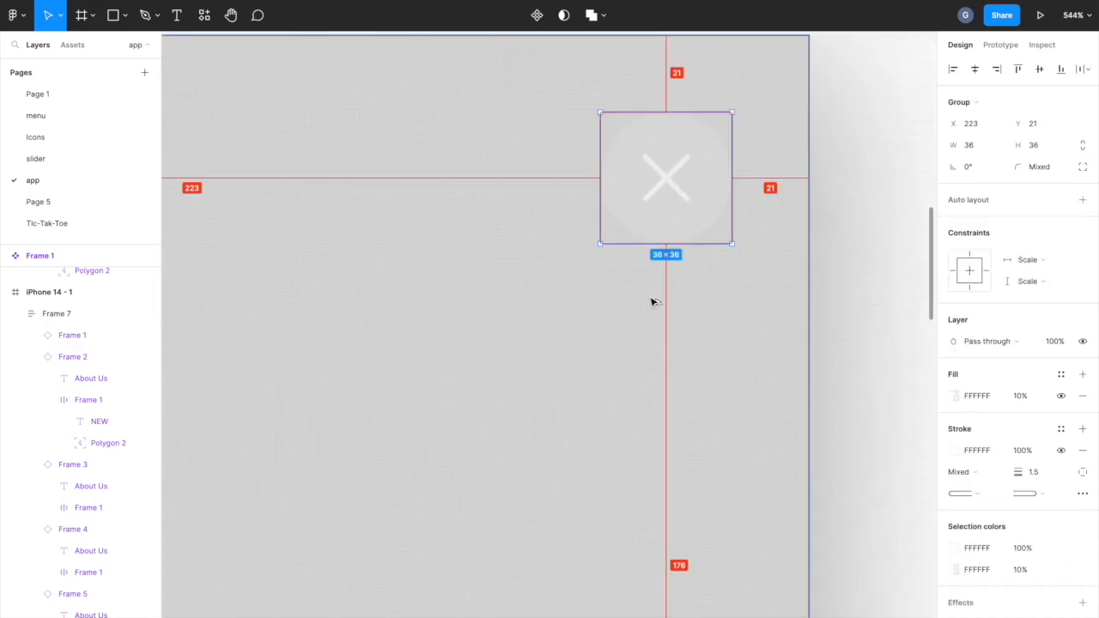
{"action": "key", "text": "Up"}
{"action": "key", "text": "Right"}
{"action": "scroll", "coordinate": [634, 295], "scroll_direction": "down", "scroll_amount": 5}
{"action": "scroll", "coordinate": [634, 294], "scroll_direction": "down", "scroll_amount": 3}
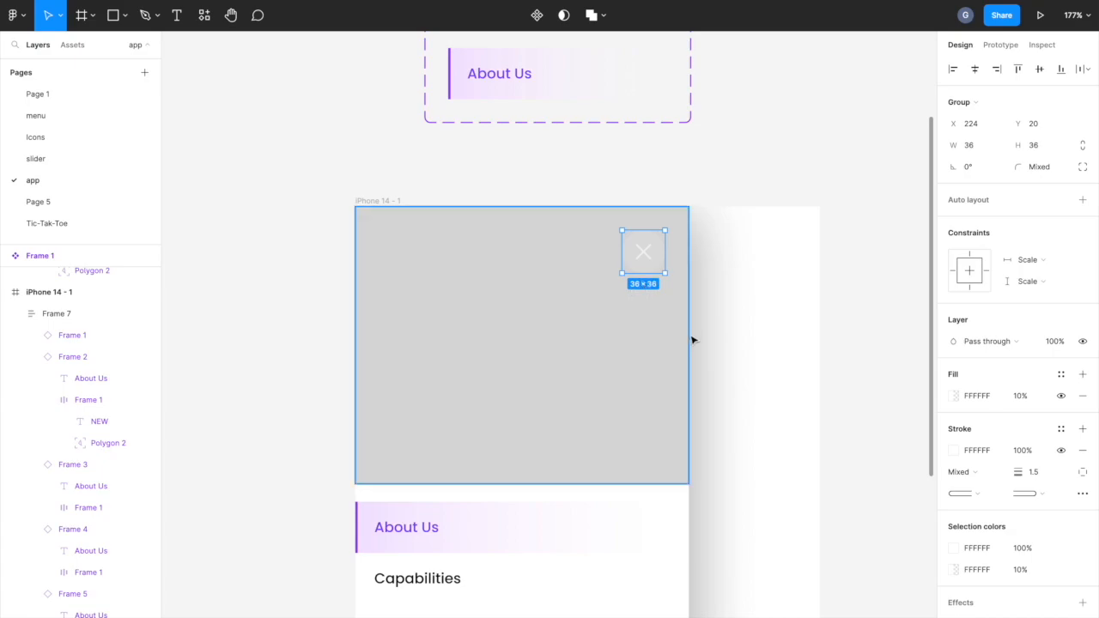
Step: Set the header rectangle's fill to the muted purple 74709B
{"action": "left_click", "coordinate": [954, 451]}
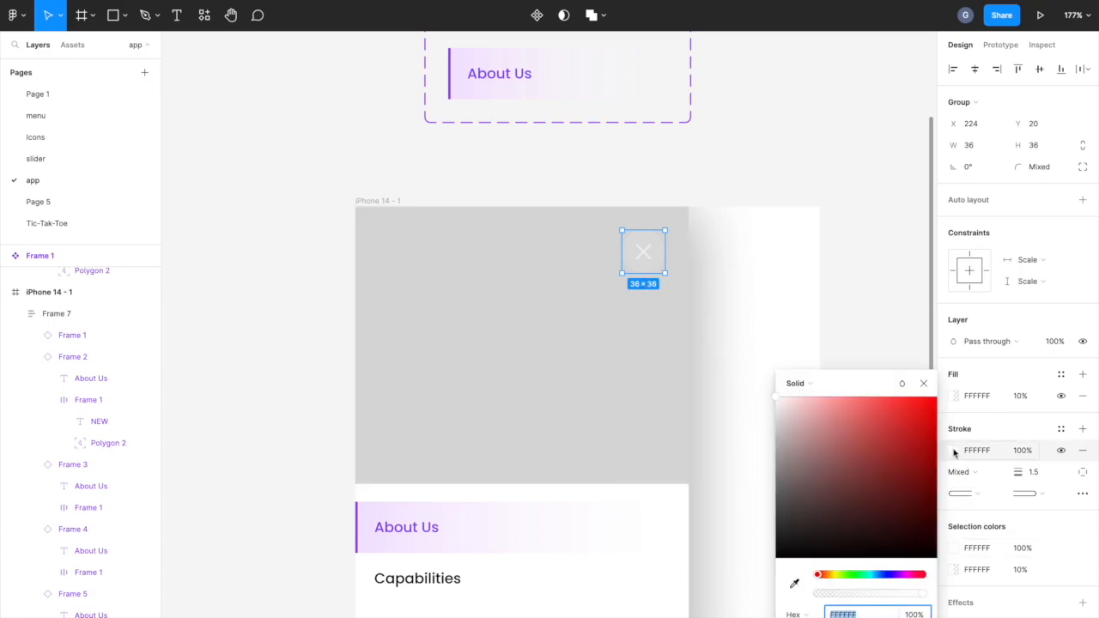
{"action": "left_click", "coordinate": [581, 322]}
{"action": "left_click", "coordinate": [954, 342]}
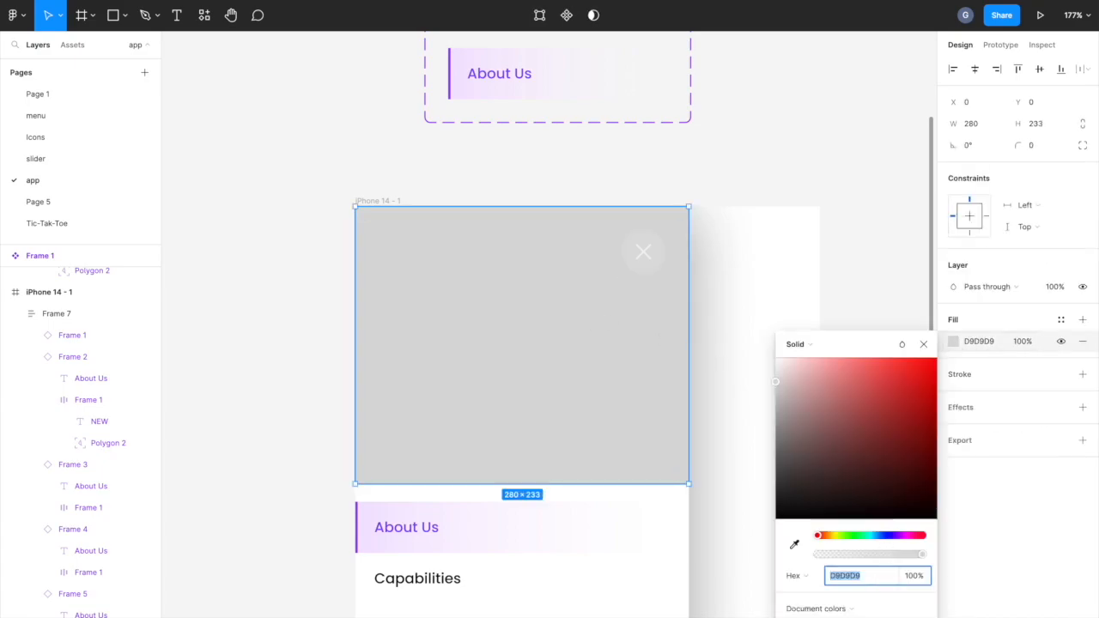
{"action": "type", "text": "706993"}
{"action": "key", "text": "Return"}
{"action": "left_click", "coordinate": [304, 353]}
{"action": "scroll", "coordinate": [304, 351], "scroll_direction": "down", "scroll_amount": 3}
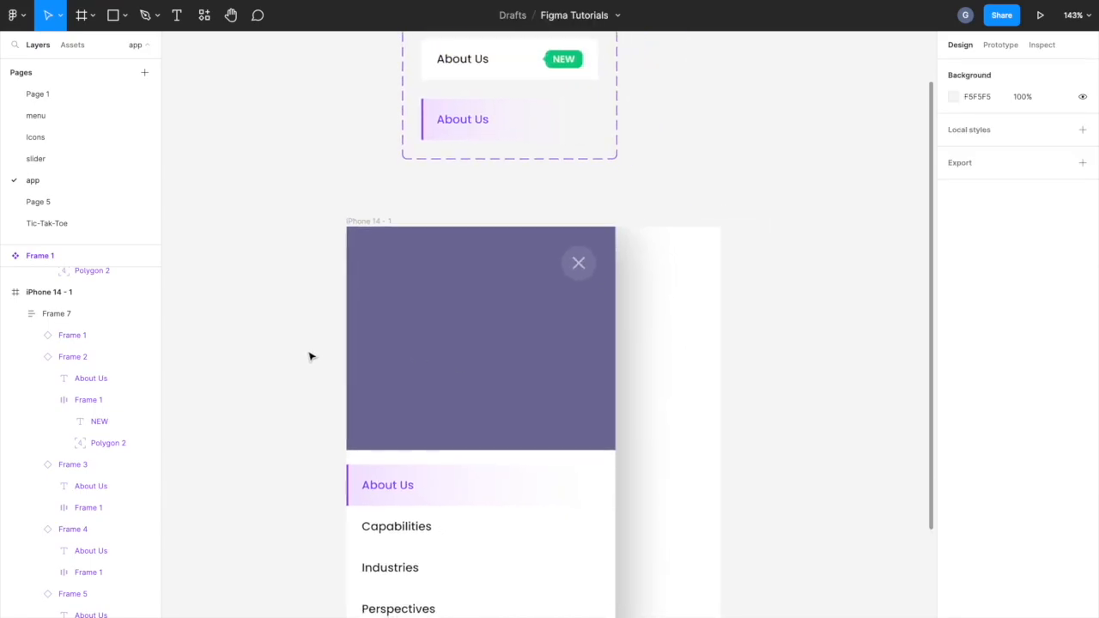
{"action": "scroll", "coordinate": [425, 290], "scroll_direction": "down", "scroll_amount": 1}
Step: Paste the diagonal stripe graphic into the header and align it with the header rectangle's lower-left corner
{"action": "left_click", "coordinate": [425, 290]}
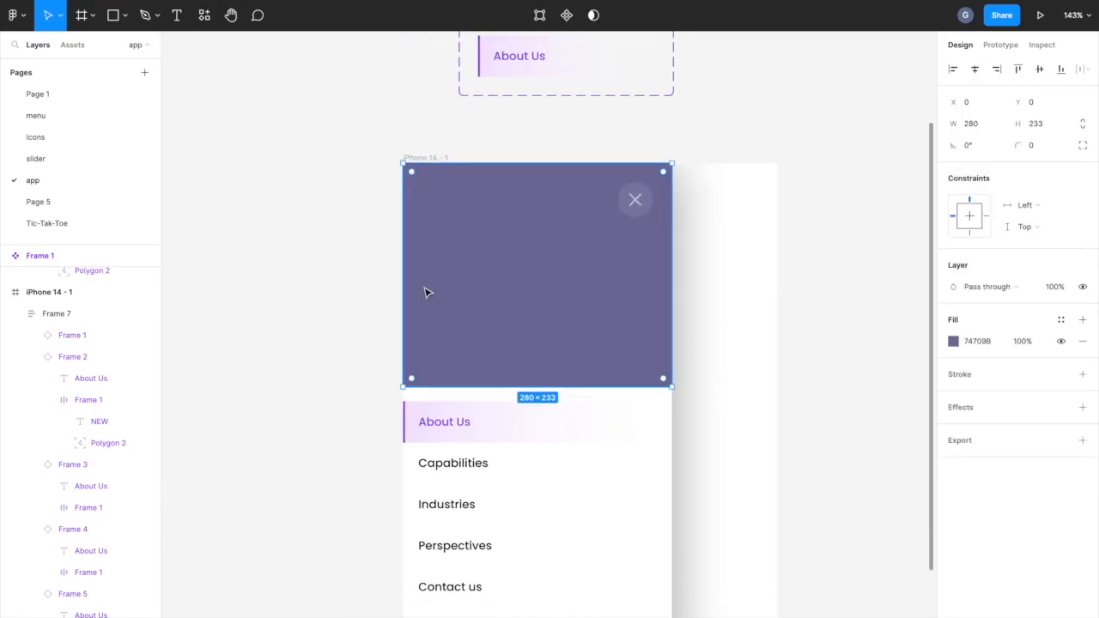
{"action": "key", "text": "super+v"}
{"action": "left_click_drag", "start_coordinate": [444, 377], "coordinate": [442, 287]}
Step: Recolour the diagonal stripes to purple 8645FF by sampling the About Us label, trying and undoing a darker shade
{"action": "key", "text": "i"}
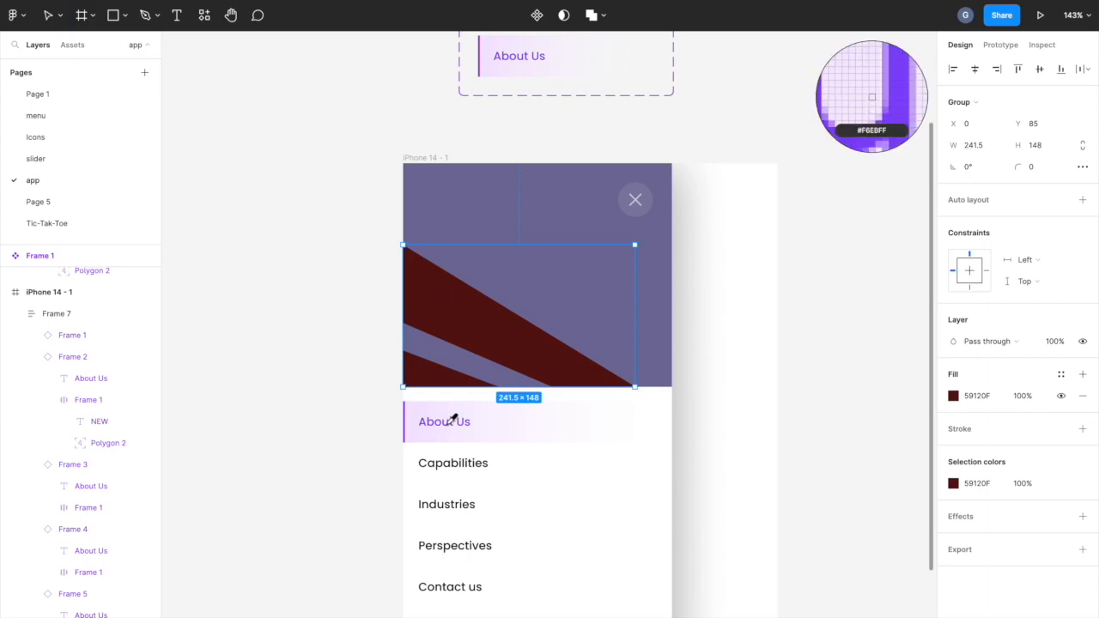
{"action": "left_click", "coordinate": [456, 418]}
{"action": "left_click", "coordinate": [955, 397]}
{"action": "left_click_drag", "start_coordinate": [893, 399], "coordinate": [910, 450]}
{"action": "left_click", "coordinate": [813, 324]}
{"action": "key", "text": "ctrl+z"}
{"action": "key", "text": "ctrl+z"}
{"action": "key", "text": "ctrl+z"}
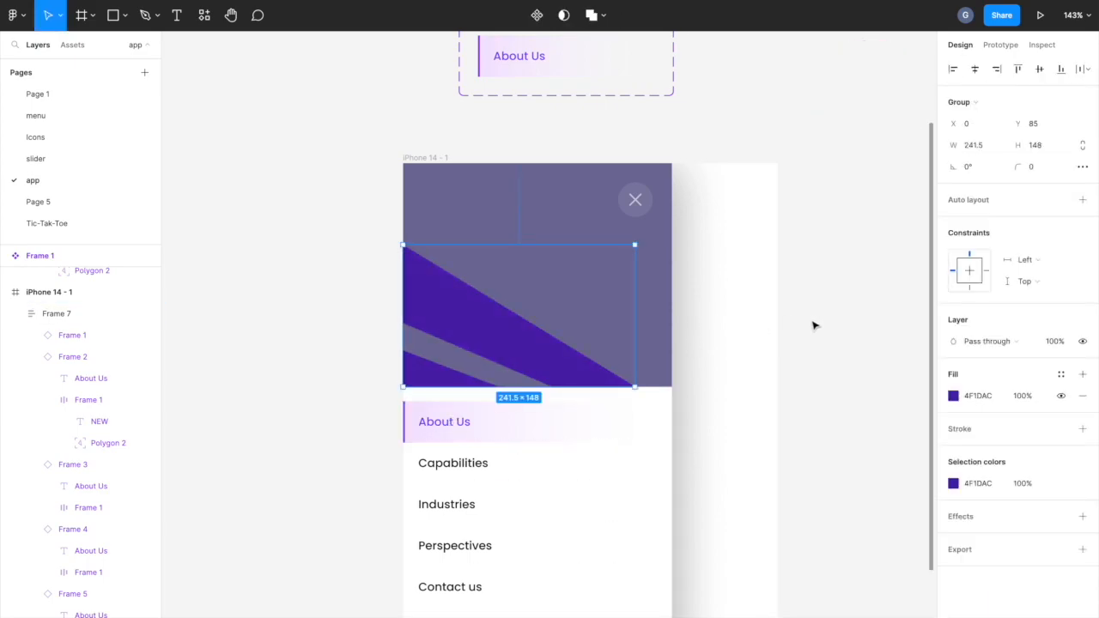
{"action": "key", "text": "ctrl+shift+z"}
{"action": "left_click", "coordinate": [783, 332]}
Step: Darken the header rectangle's fill to 4C4B86, trying a different hue and undoing it
{"action": "left_click", "coordinate": [610, 310]}
{"action": "left_click", "coordinate": [953, 341]}
{"action": "mouse_move", "coordinate": [849, 425]}
{"action": "left_mouse_down"}
{"action": "mouse_move", "coordinate": [854, 455]}
{"action": "mouse_move", "coordinate": [846, 438]}
{"action": "left_mouse_up"}
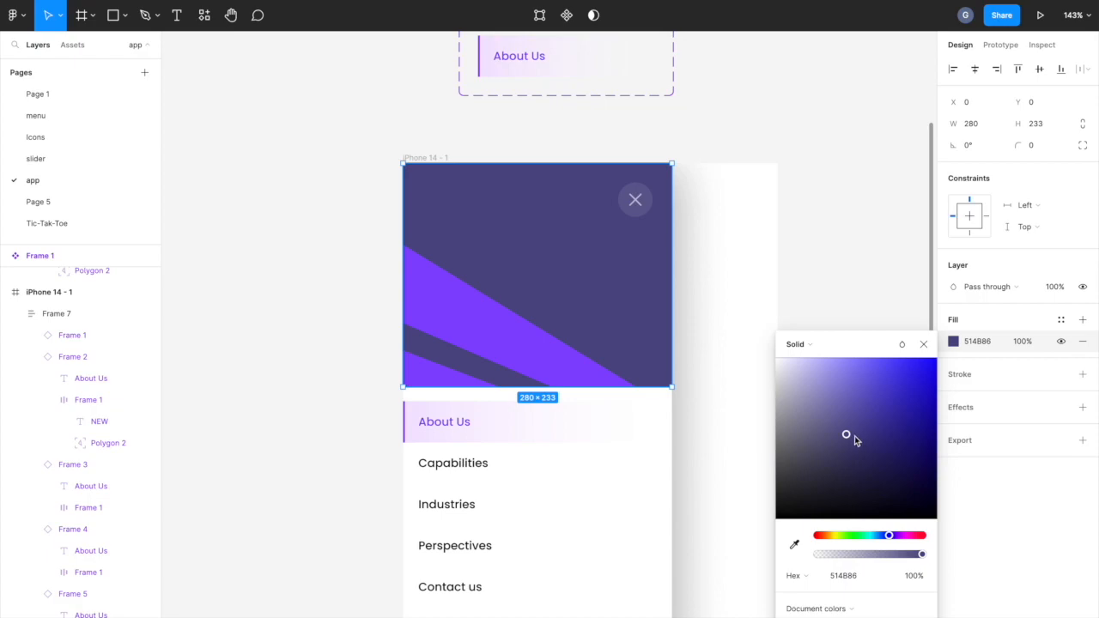
{"action": "left_click_drag", "start_coordinate": [890, 536], "coordinate": [913, 537]}
{"action": "left_click", "coordinate": [861, 315]}
{"action": "key", "text": "ctrl+z"}
{"action": "key", "text": "ctrl+z"}
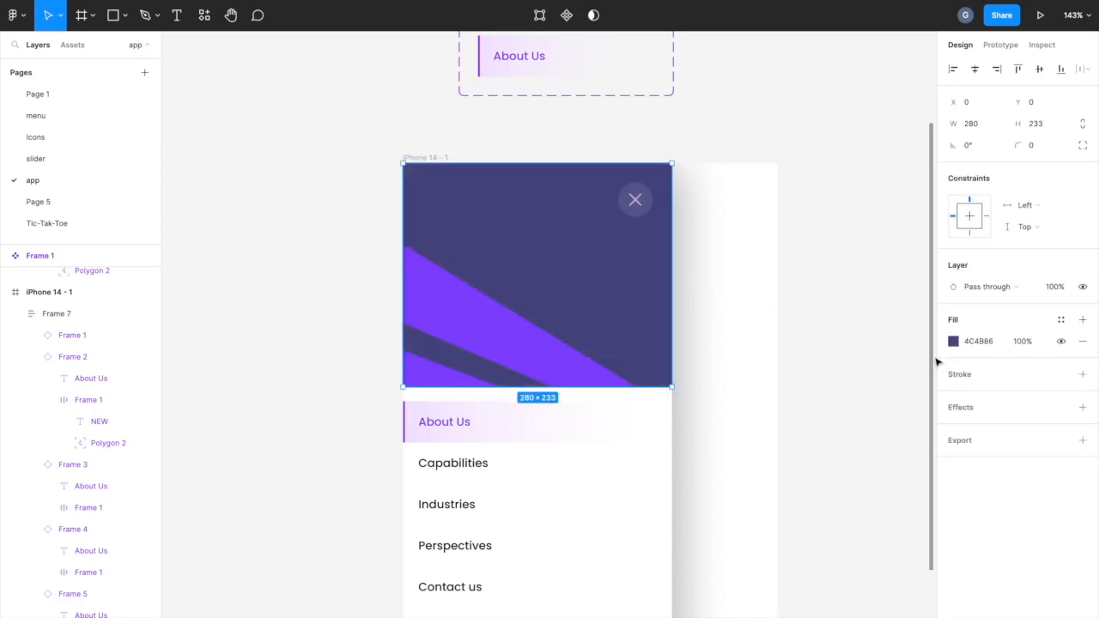
Step: Try black (000000) as the header rectangle's fill
{"action": "left_click", "coordinate": [954, 341]}
{"action": "left_click", "coordinate": [936, 518]}
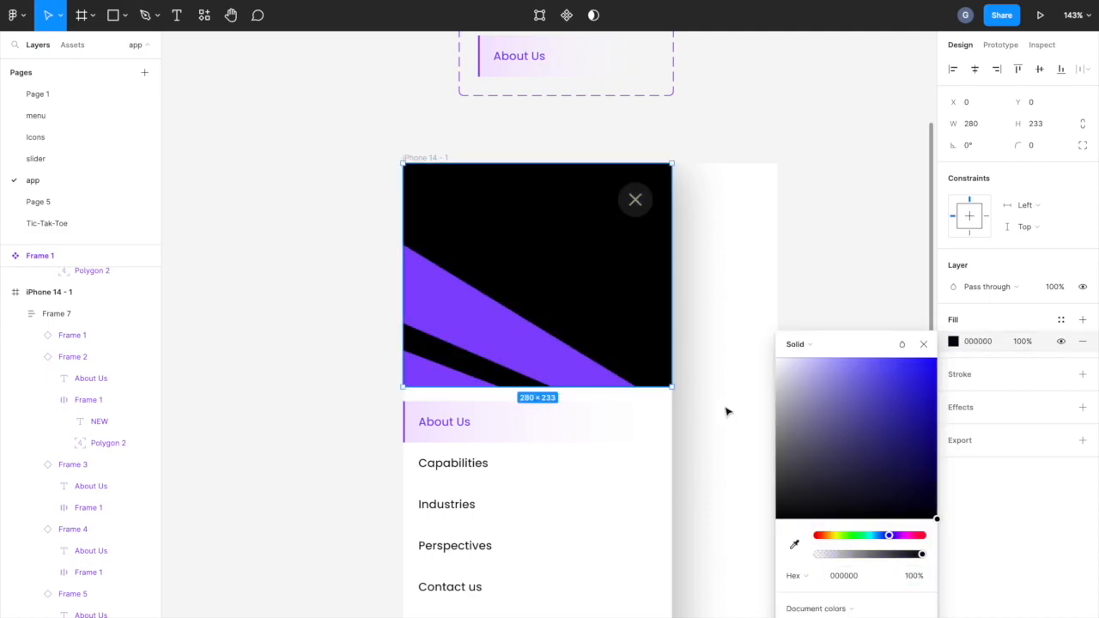
{"action": "left_click", "coordinate": [809, 309]}
{"action": "key", "text": "ctrl+z"}
Step: Set the header rectangle's fill to dark indigo 3D2F7E
{"action": "left_click", "coordinate": [953, 342]}
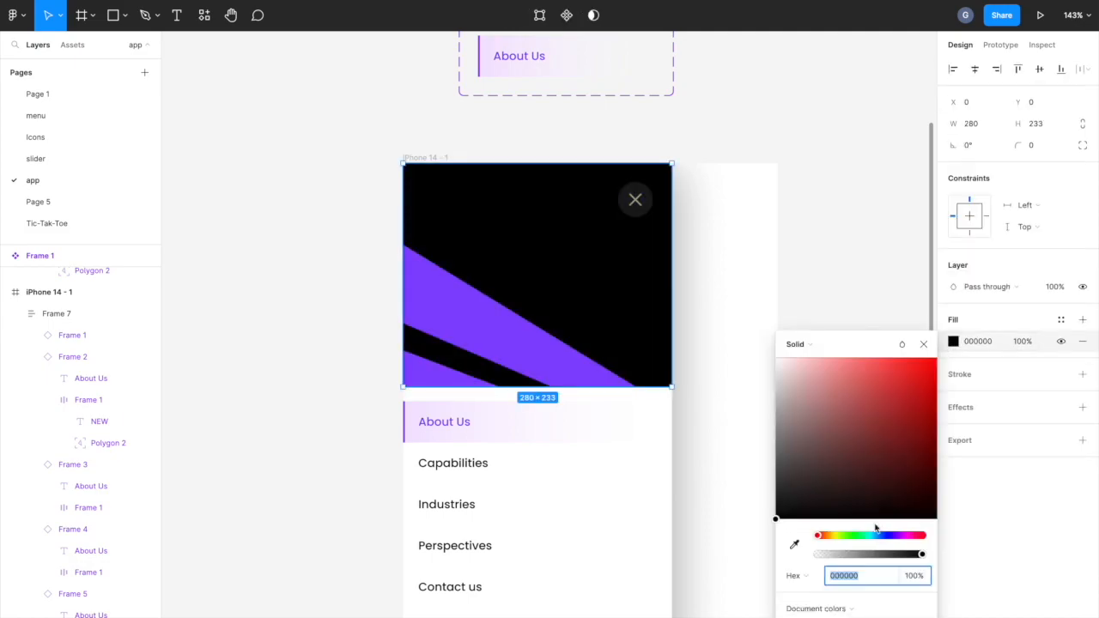
{"action": "key", "text": "ctrl+z"}
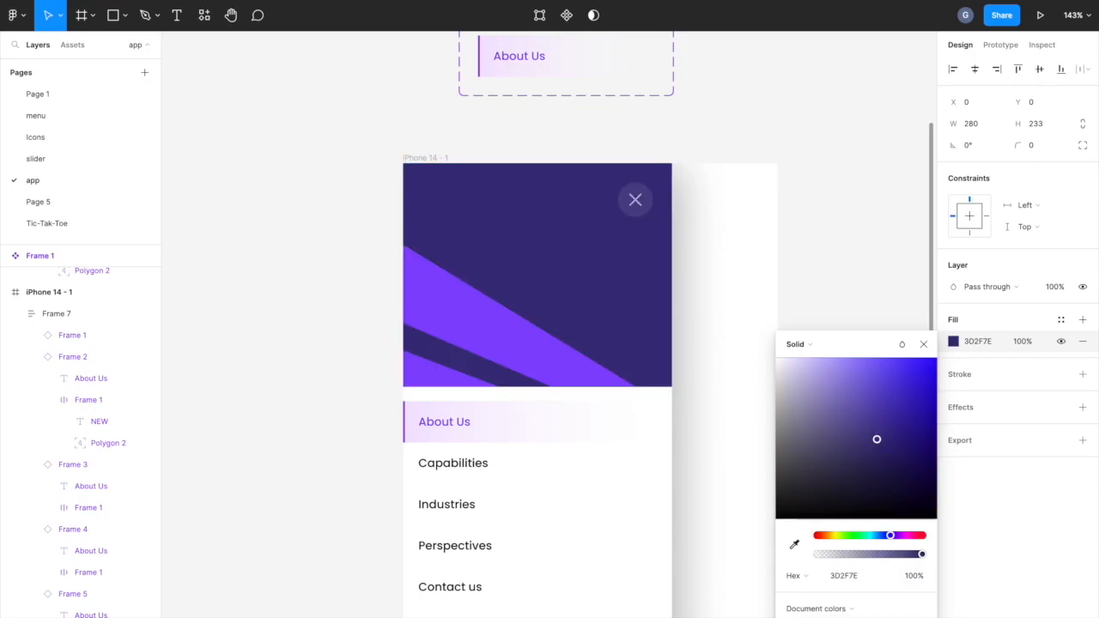
{"action": "left_click", "coordinate": [728, 501]}
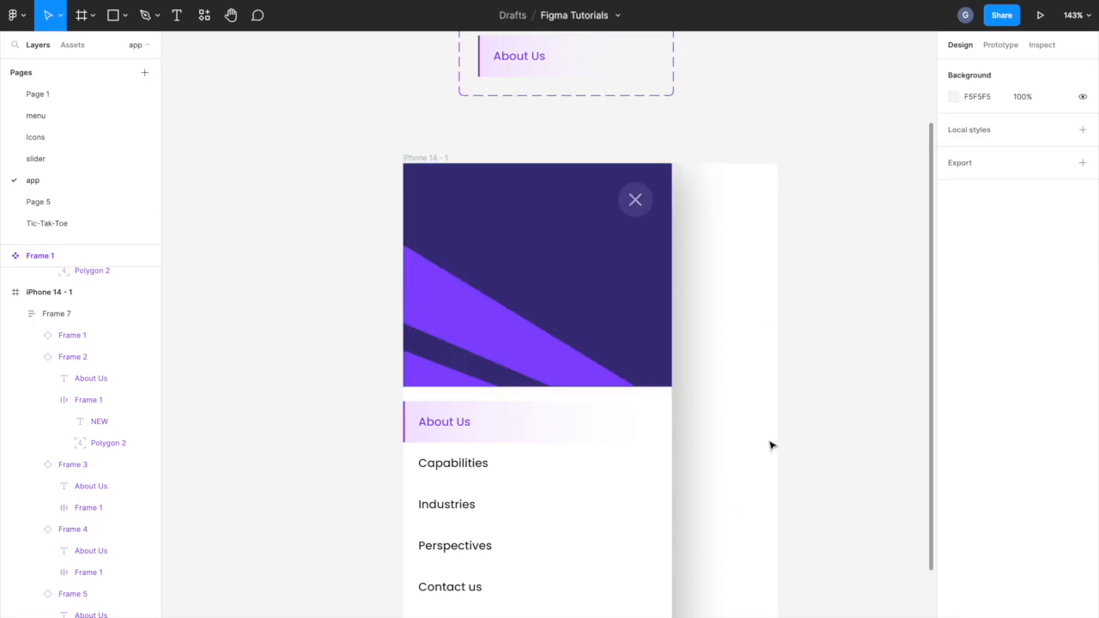
Step: Lower the layer opacity of the purple stripe group so it blends into the dark header
{"action": "scroll", "coordinate": [771, 446], "scroll_direction": "down", "scroll_amount": 3}
{"action": "left_click", "coordinate": [555, 363]}
{"action": "type", "text": "80"}
{"action": "key", "text": "Return"}
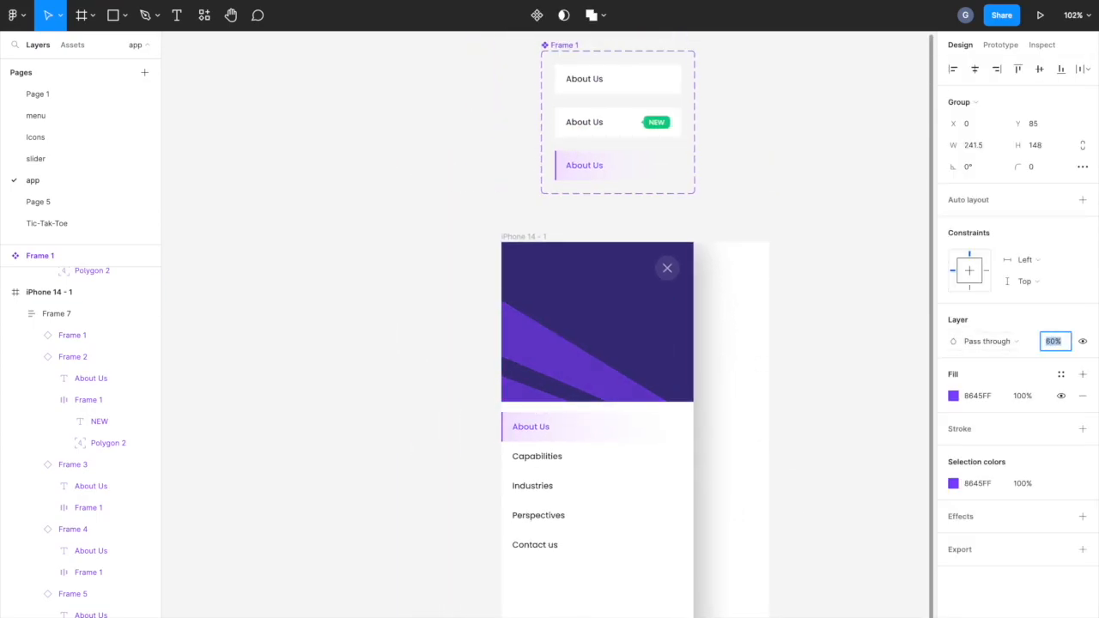
{"action": "left_click", "coordinate": [850, 395]}
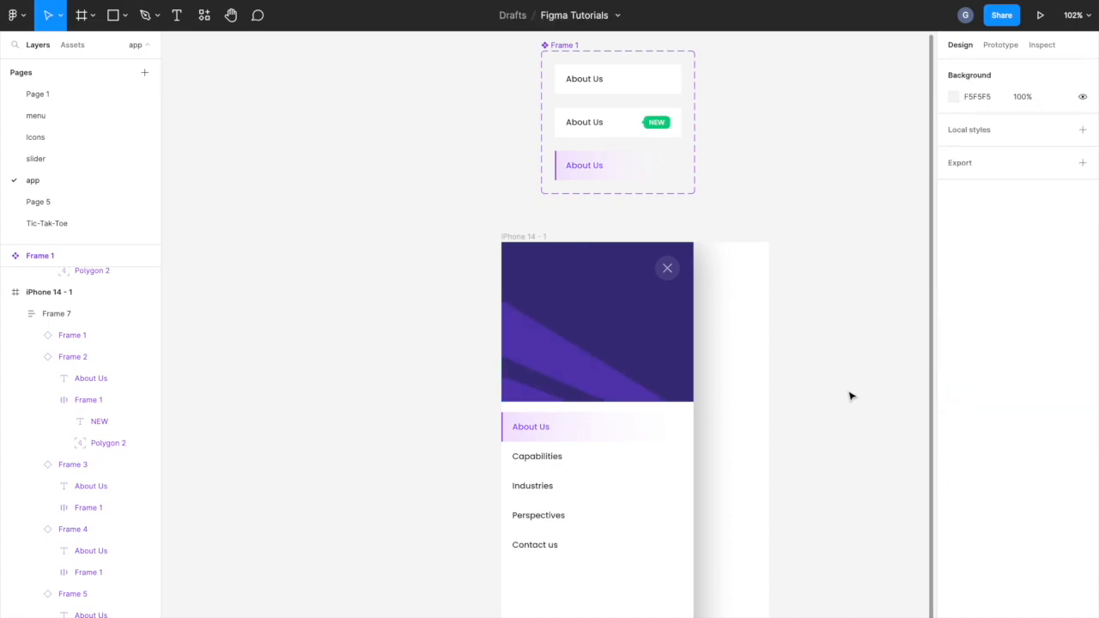
Step: Nudge the list of menu items down 4 px to widen the gap below the header
{"action": "scroll", "coordinate": [847, 396], "scroll_direction": "down", "scroll_amount": 1}
{"action": "left_click", "coordinate": [569, 387]}
{"action": "key", "text": "Down"}
{"action": "key", "text": "Down"}
{"action": "key", "text": "Down"}
{"action": "key", "text": "Down"}
{"action": "left_click", "coordinate": [838, 368]}
Step: Set the font size of the About Us label to 14 in all three component variants
{"action": "scroll", "coordinate": [838, 367], "scroll_direction": "up", "scroll_amount": 1}
{"action": "scroll", "coordinate": [838, 368], "scroll_direction": "up", "scroll_amount": 1}
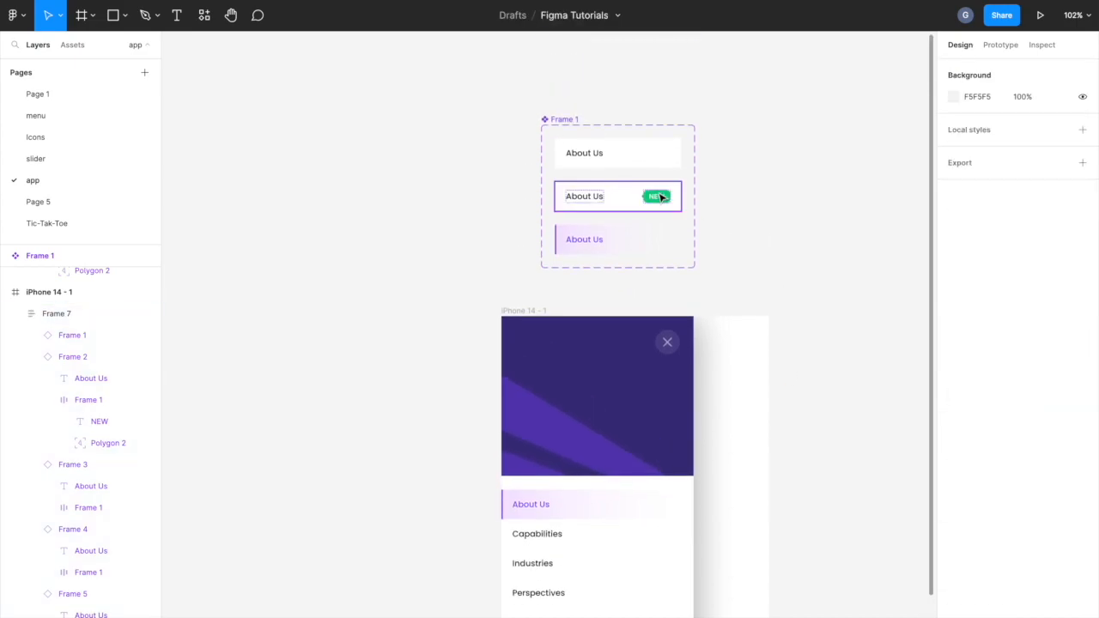
{"action": "double_click", "coordinate": [591, 155]}
{"action": "left_click", "coordinate": [585, 196], "text": "shift"}
{"action": "left_click", "coordinate": [588, 243], "text": "shift"}
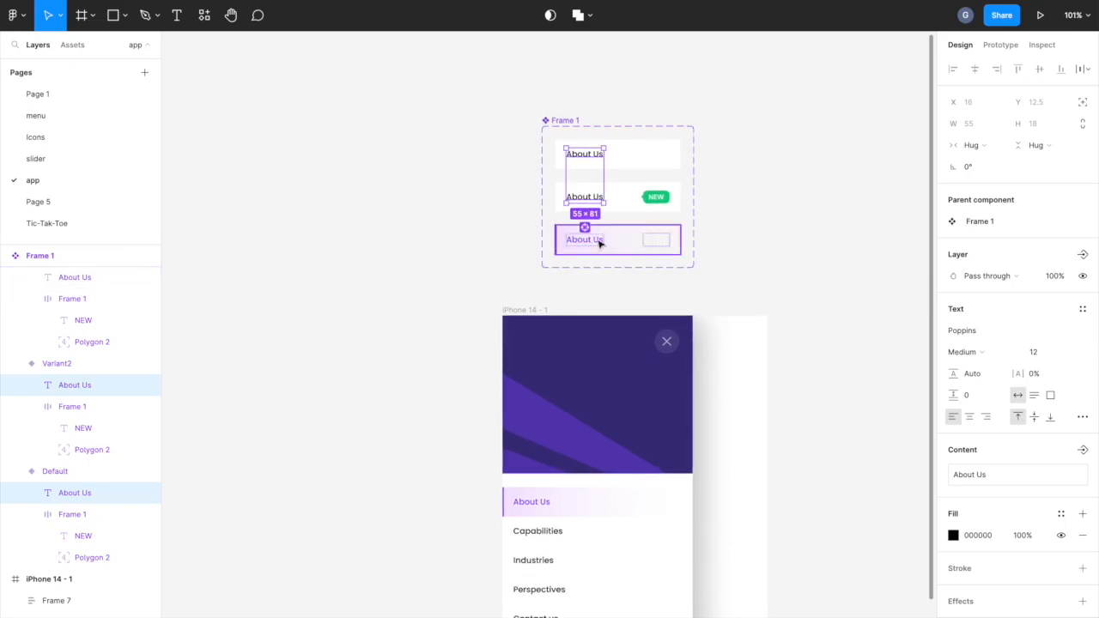
{"action": "left_click", "coordinate": [1045, 352]}
{"action": "type", "text": "14"}
{"action": "key", "text": "Return"}
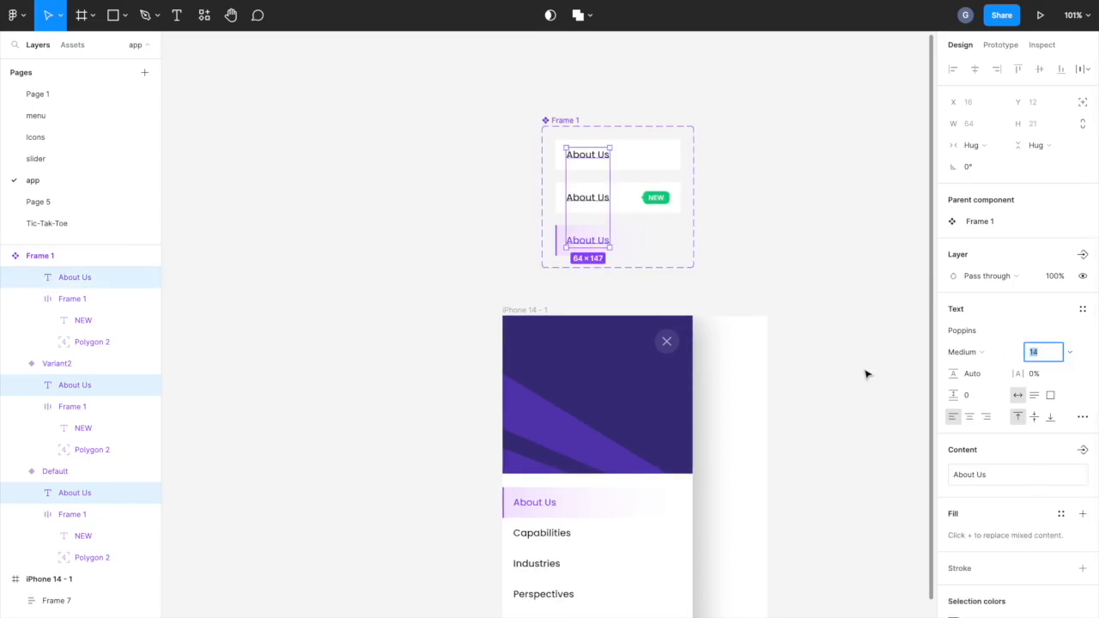
Step: Increase the vertical auto layout padding of all three menu item variants to 16
{"action": "left_click", "coordinate": [648, 163]}
{"action": "left_click", "coordinate": [650, 205], "text": "shift"}
{"action": "left_click", "coordinate": [650, 241], "text": "shift"}
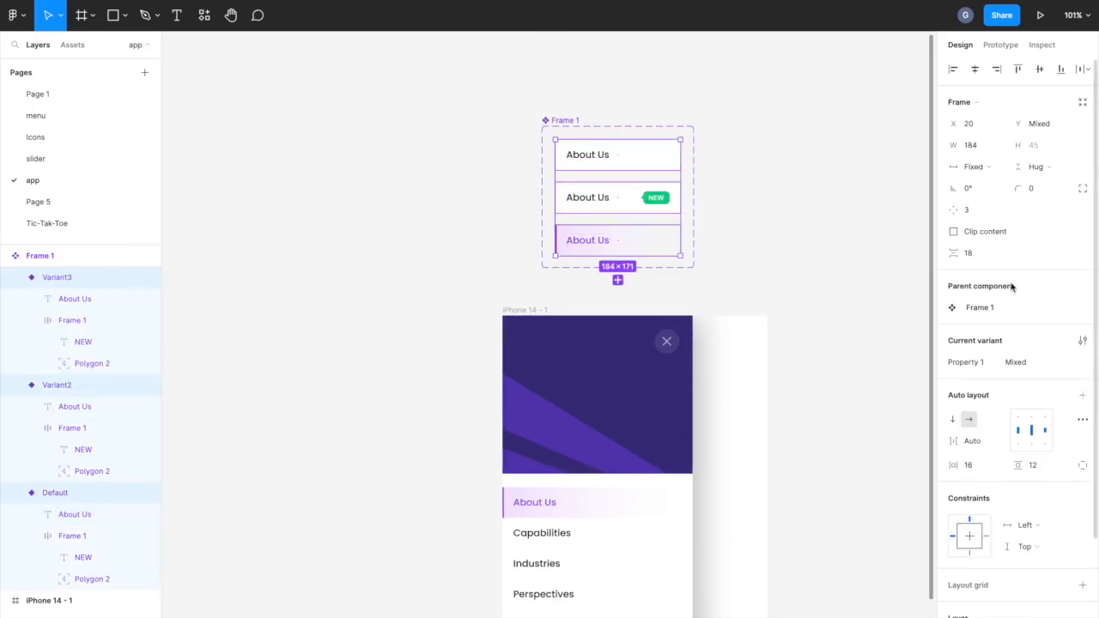
{"action": "left_click", "coordinate": [1046, 467]}
{"action": "key", "text": "Up"}
{"action": "key", "text": "Up"}
{"action": "key", "text": "Up"}
{"action": "key", "text": "Up"}
{"action": "left_click", "coordinate": [751, 434]}
{"action": "scroll", "coordinate": [803, 383], "scroll_direction": "down", "scroll_amount": 2}
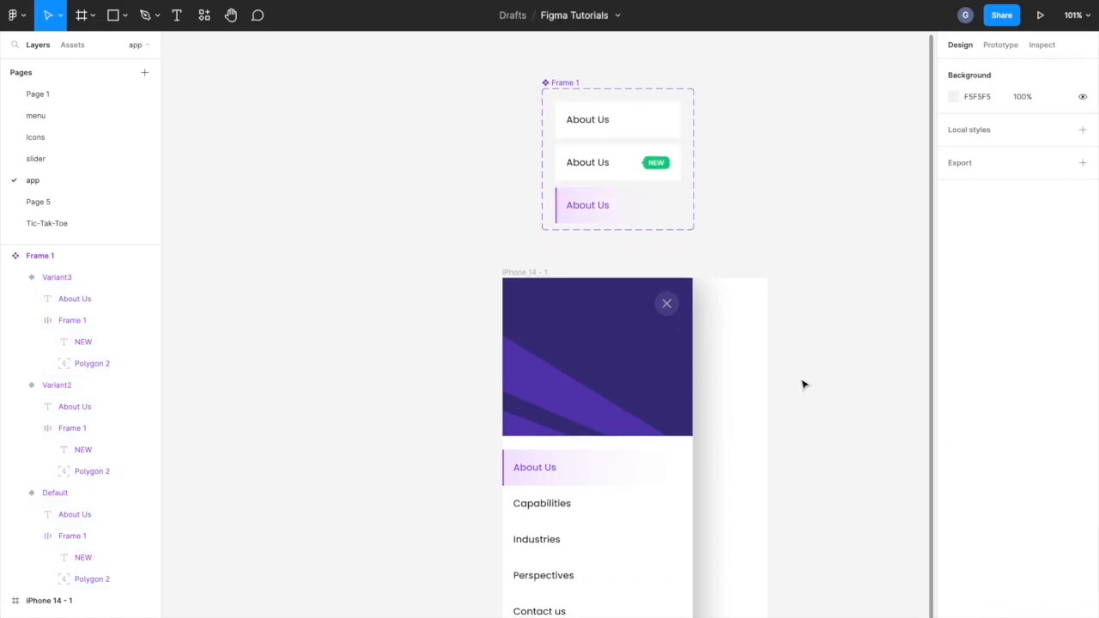
{"action": "scroll", "coordinate": [802, 384], "scroll_direction": "right", "scroll_amount": 2}
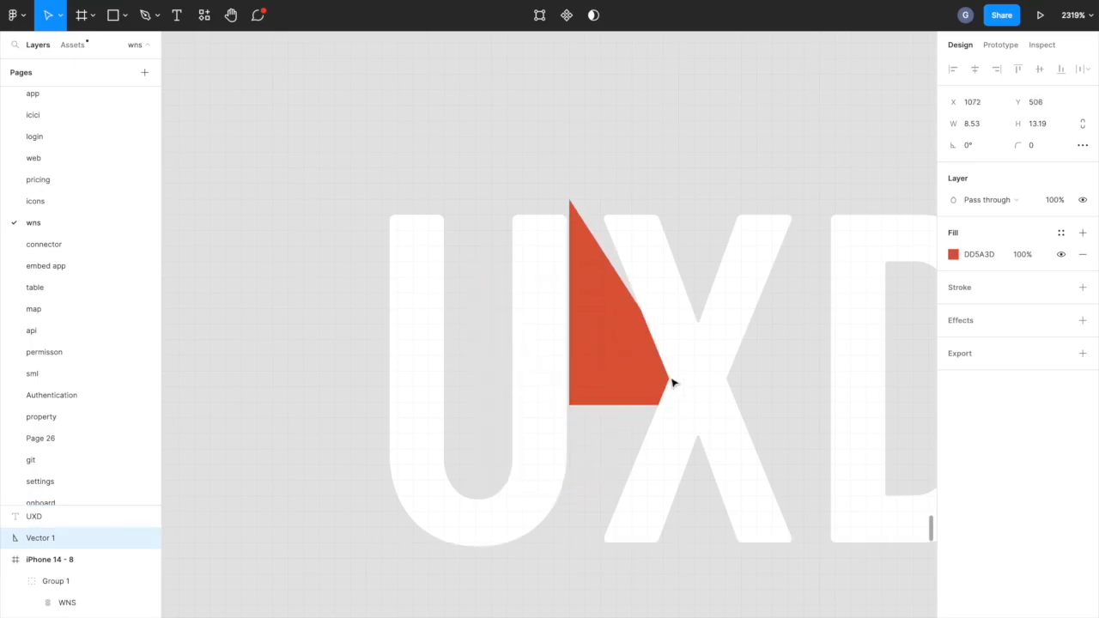
Step: In the UXD logo on the wns page, rotate the red triangle between U and X to 150° and select the text
{"action": "key", "text": "Escape"}
{"action": "left_click_drag", "start_coordinate": [709, 198], "coordinate": [680, 326]}
{"action": "left_click", "coordinate": [613, 350]}
{"action": "right_click", "coordinate": [736, 309]}
{"action": "key", "text": "Escape"}
{"action": "scroll", "coordinate": [364, 318], "scroll_direction": "down", "scroll_amount": 5}
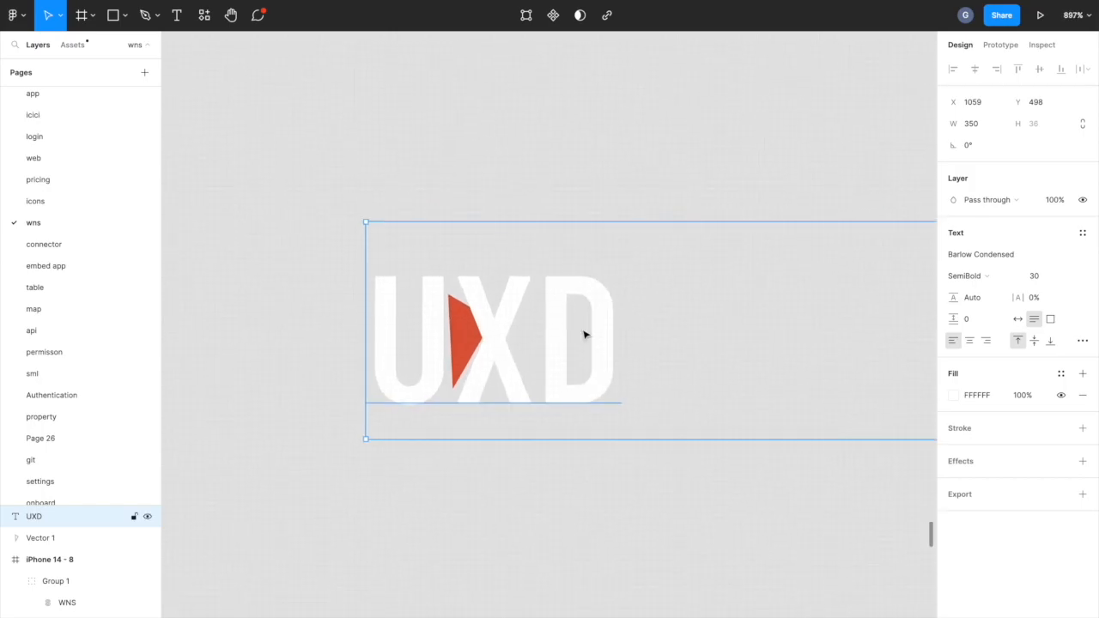
Step: Set the UXD logo text to Bold and flatten it into a vector shape
{"action": "left_click", "coordinate": [971, 279]}
{"action": "left_click", "coordinate": [976, 294]}
{"action": "right_click", "coordinate": [562, 336]}
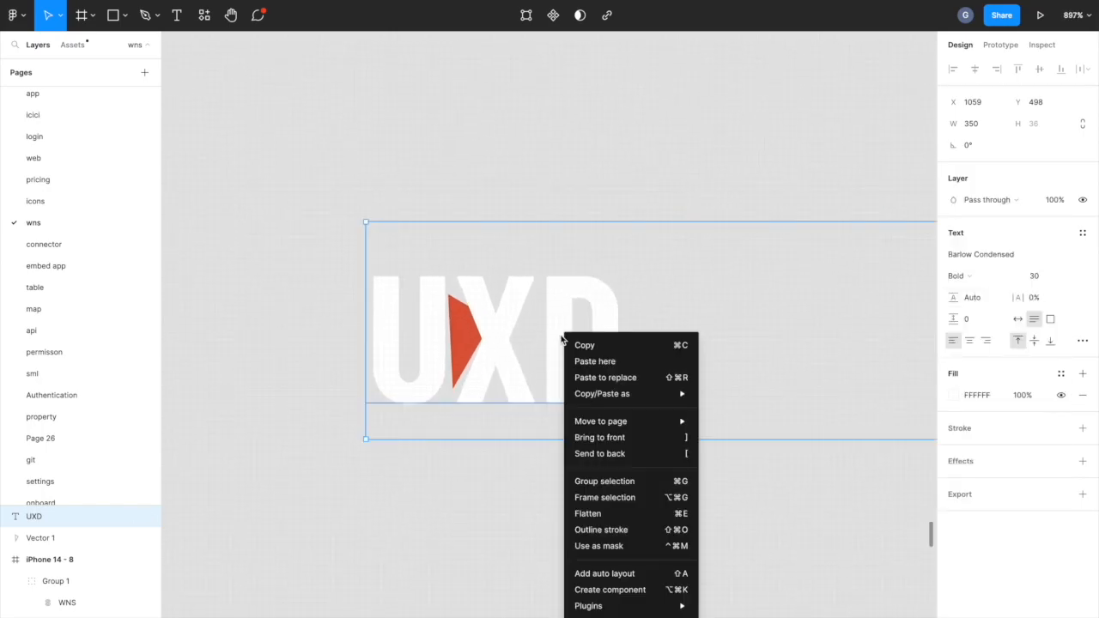
{"action": "left_click", "coordinate": [620, 518]}
Step: Reshape the red triangle's corner points into a narrow right-pointing arrowhead, about 5.5 × 9.5, in the gap between U and X
{"action": "scroll", "coordinate": [449, 339], "scroll_direction": "up", "scroll_amount": 5}
{"action": "scroll", "coordinate": [449, 342], "scroll_direction": "up", "scroll_amount": 3}
{"action": "left_click", "coordinate": [516, 329]}
{"action": "double_click", "coordinate": [539, 333]}
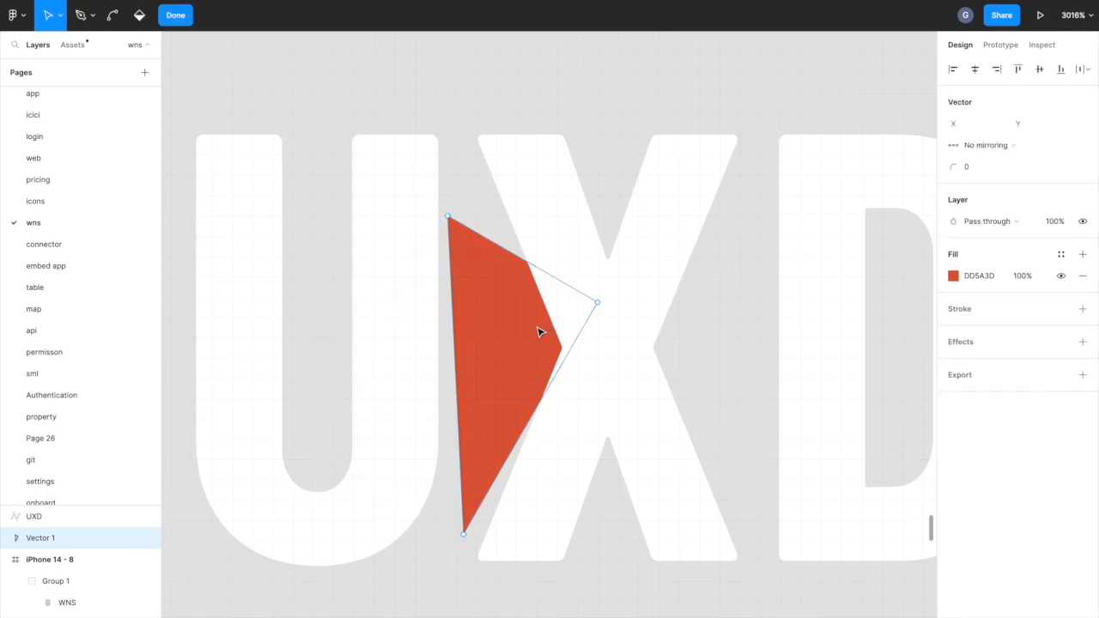
{"action": "left_click_drag", "start_coordinate": [599, 305], "coordinate": [537, 348]}
{"action": "left_click_drag", "start_coordinate": [447, 216], "coordinate": [464, 199]}
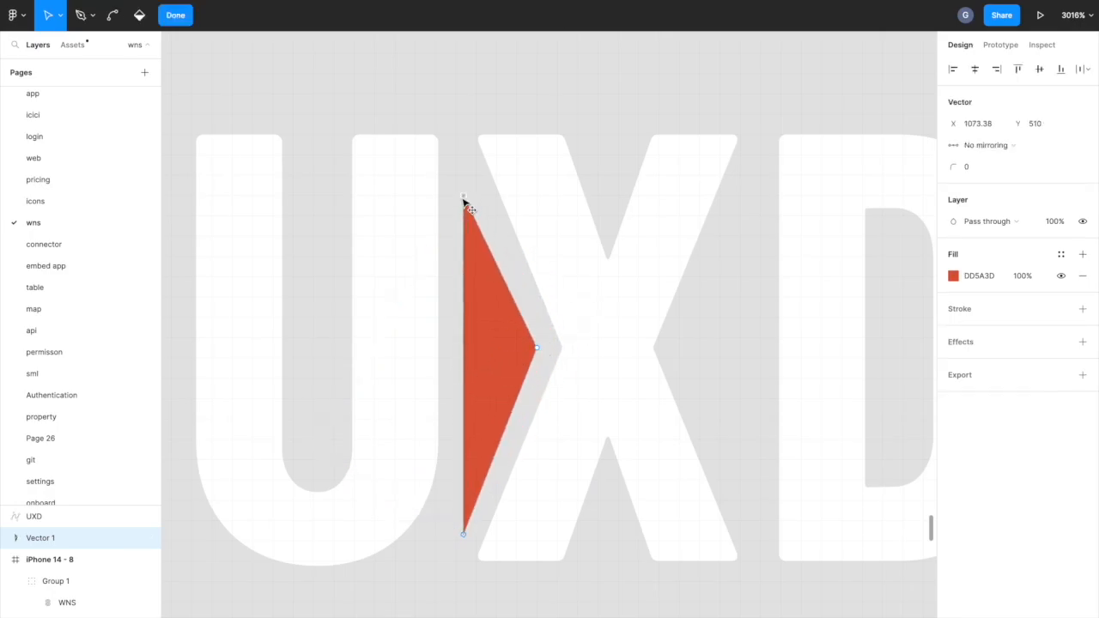
{"action": "left_click_drag", "start_coordinate": [464, 533], "coordinate": [476, 469]}
{"action": "left_click_drag", "start_coordinate": [468, 198], "coordinate": [475, 221]}
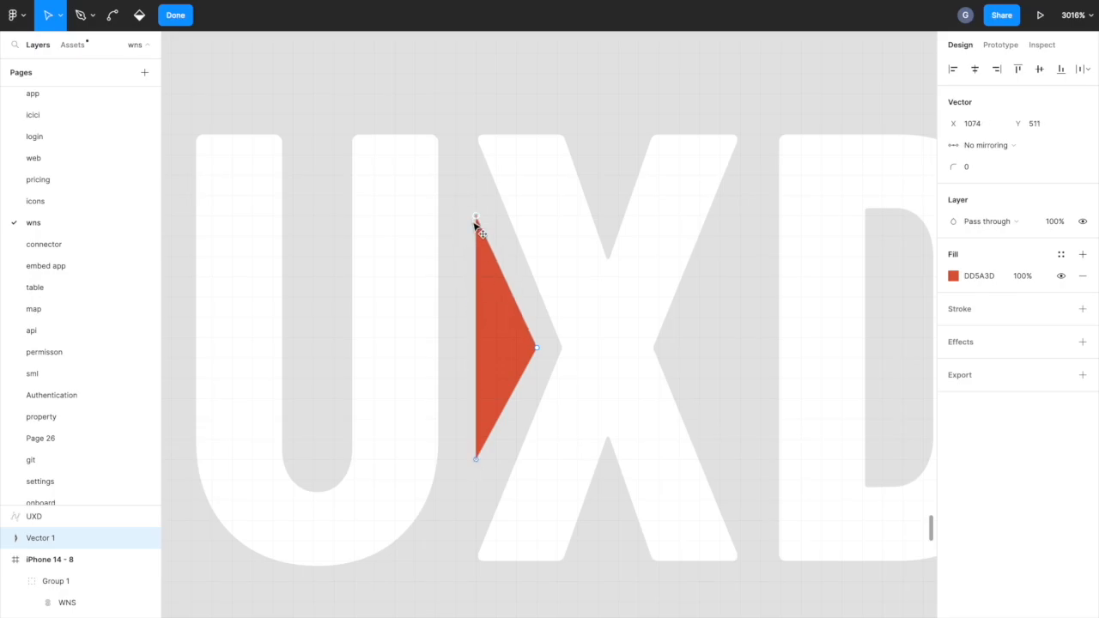
{"action": "left_click_drag", "start_coordinate": [538, 350], "coordinate": [526, 356]}
{"action": "left_click", "coordinate": [470, 614]}
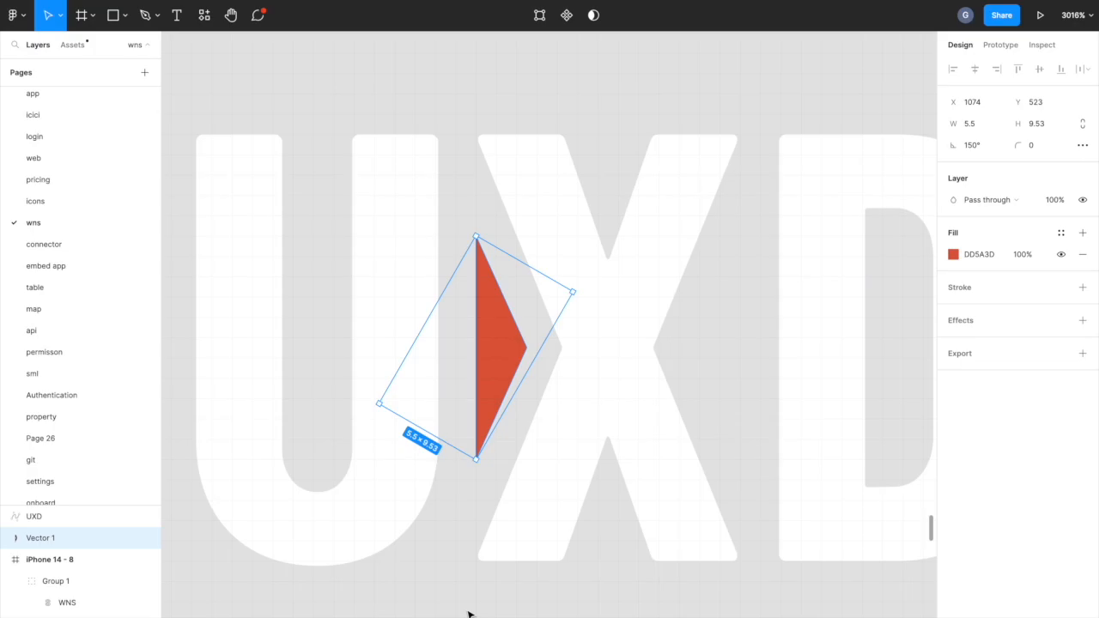
Step: Place a mirrored copy of the red arrowhead in the gap between X and D and recolour both arrowheads with the header stripe's purple
{"action": "left_click", "coordinate": [470, 614]}
{"action": "scroll", "coordinate": [527, 532], "scroll_direction": "down", "scroll_amount": 5}
{"action": "scroll", "coordinate": [678, 594], "scroll_direction": "up", "scroll_amount": 3}
{"action": "left_click", "coordinate": [432, 373]}
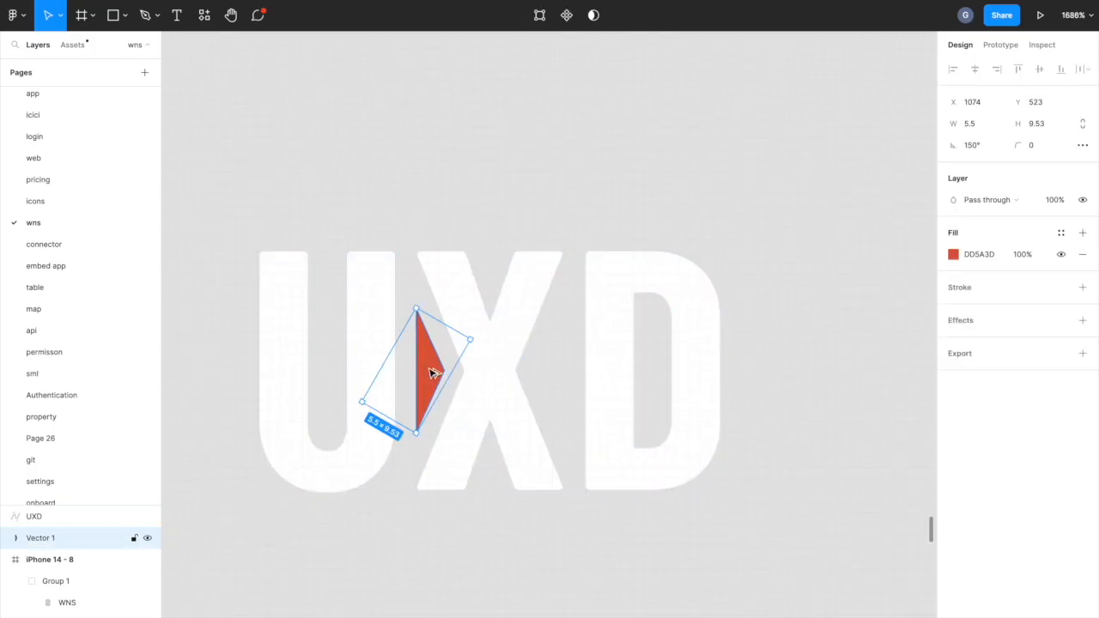
{"action": "left_click_drag", "start_coordinate": [432, 373], "coordinate": [549, 375]}
{"action": "left_click_drag", "start_coordinate": [599, 335], "coordinate": [483, 399]}
{"action": "left_click_drag", "start_coordinate": [531, 372], "coordinate": [555, 375]}
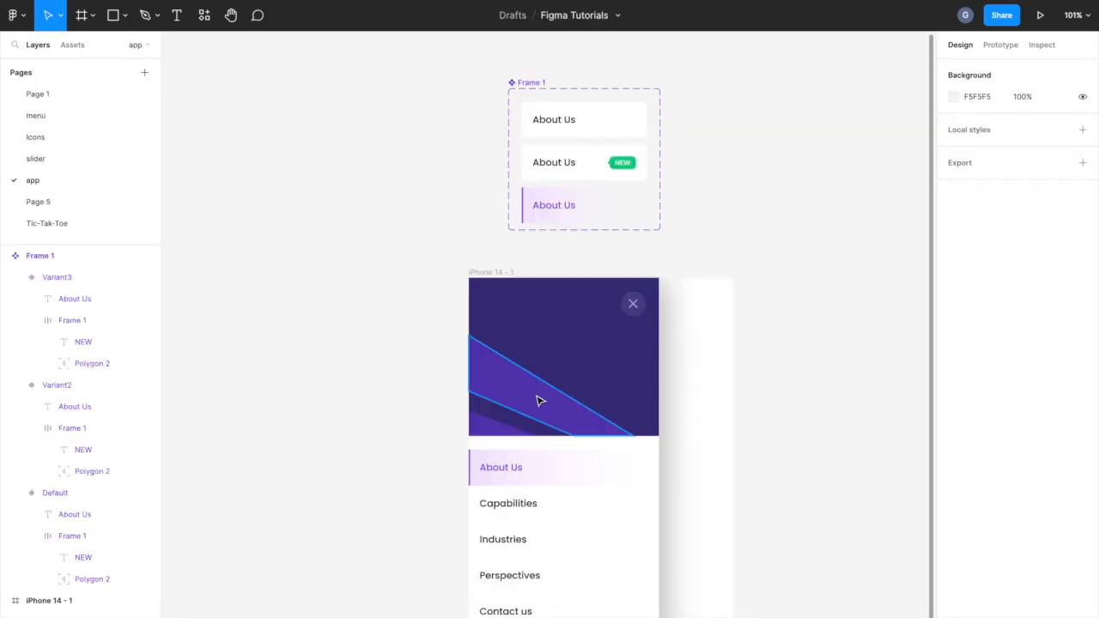
{"action": "left_click", "coordinate": [567, 457]}
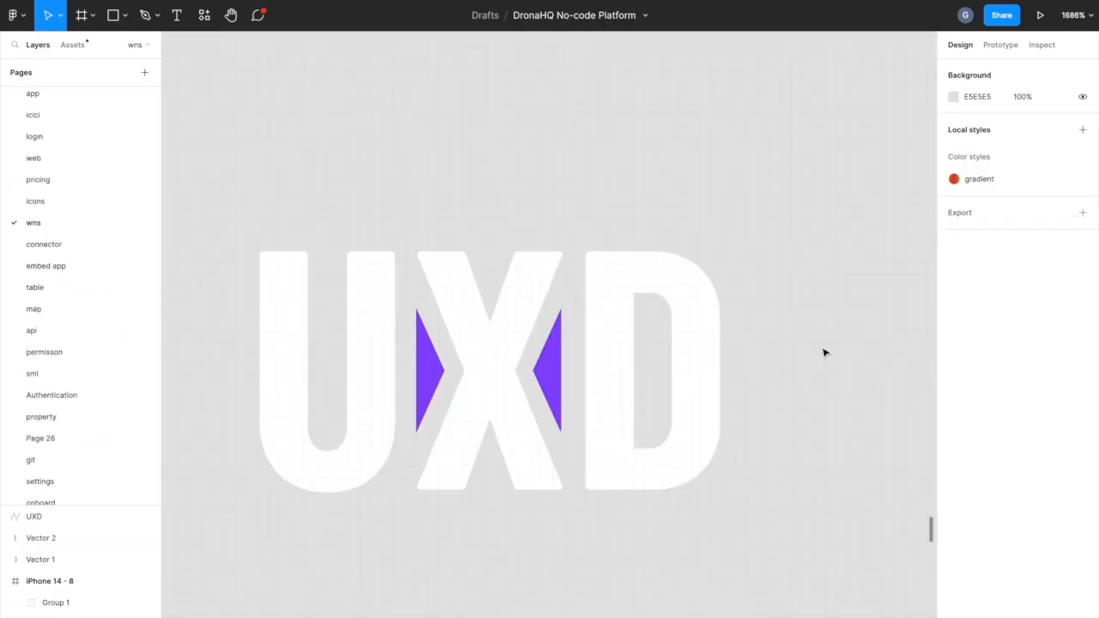
Step: Group the UXD letters and both purple arrowheads into a single logo
{"action": "left_click_drag", "start_coordinate": [810, 230], "coordinate": [307, 500]}
{"action": "key", "text": "ctrl+g"}
{"action": "key", "text": "Escape"}
Step: Paste the grouped UXD logo into the iPhone 14 frame in the Figma Tutorials file and position it at the centre of the purple header
{"action": "left_click", "coordinate": [616, 378]}
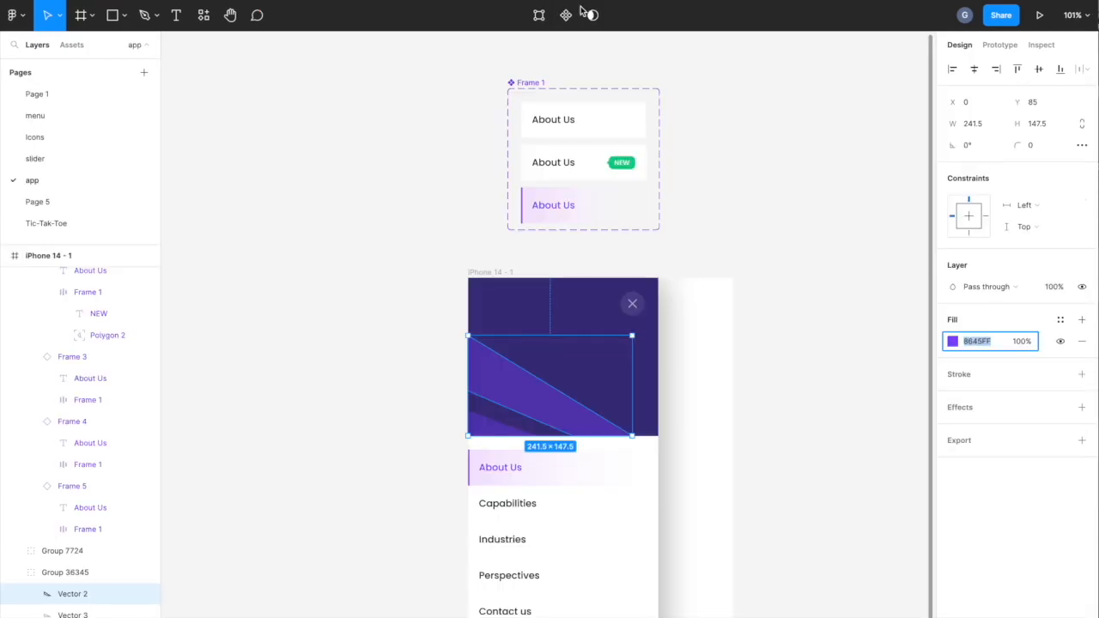
{"action": "key", "text": "Escape"}
{"action": "scroll", "coordinate": [699, 249], "scroll_direction": "down", "scroll_amount": 3}
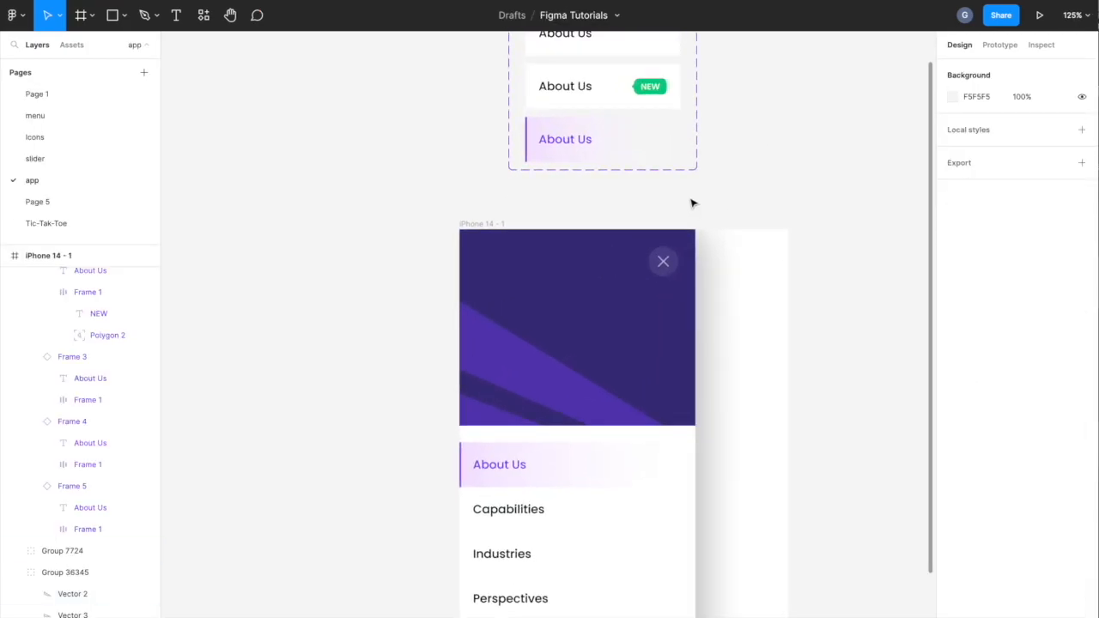
{"action": "key", "text": "ctrl+v"}
{"action": "left_click_drag", "start_coordinate": [612, 302], "coordinate": [598, 336]}
{"action": "key", "text": "Escape"}
{"action": "scroll", "coordinate": [547, 345], "scroll_direction": "up", "scroll_amount": 5}
{"action": "scroll", "coordinate": [598, 335], "scroll_direction": "down", "scroll_amount": 5}
{"action": "left_click", "coordinate": [754, 337]}
{"action": "scroll", "coordinate": [753, 337], "scroll_direction": "up", "scroll_amount": 2}
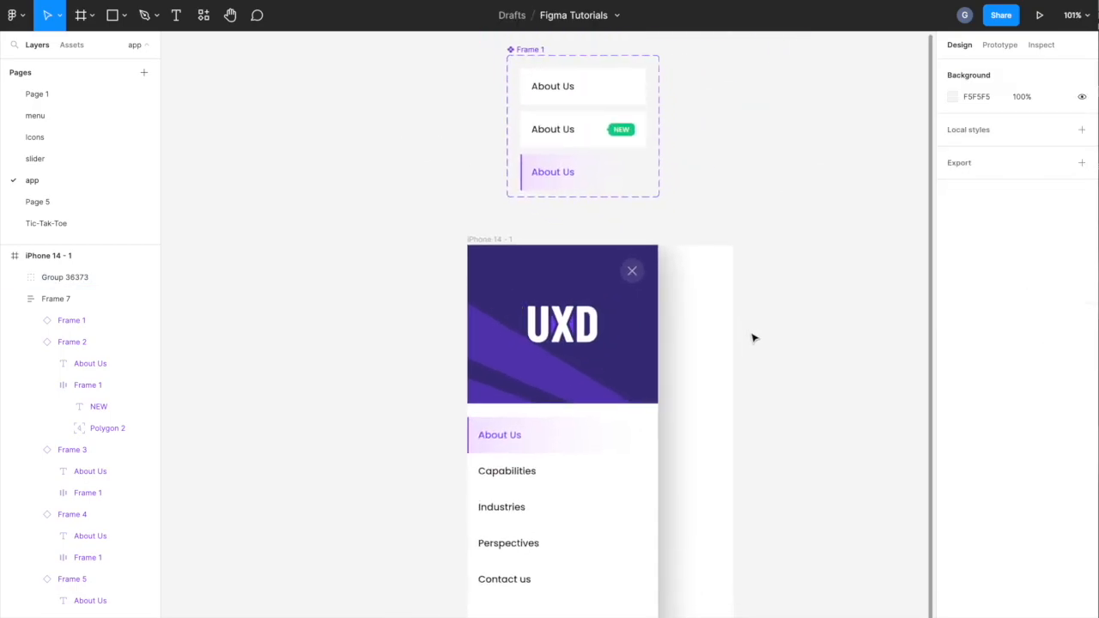
Step: Set the fill of the Industries menu item's hidden badge to B0CB1F and select its NEW text
{"action": "scroll", "coordinate": [754, 337], "scroll_direction": "up", "scroll_amount": 5}
{"action": "scroll", "coordinate": [753, 337], "scroll_direction": "down", "scroll_amount": 4}
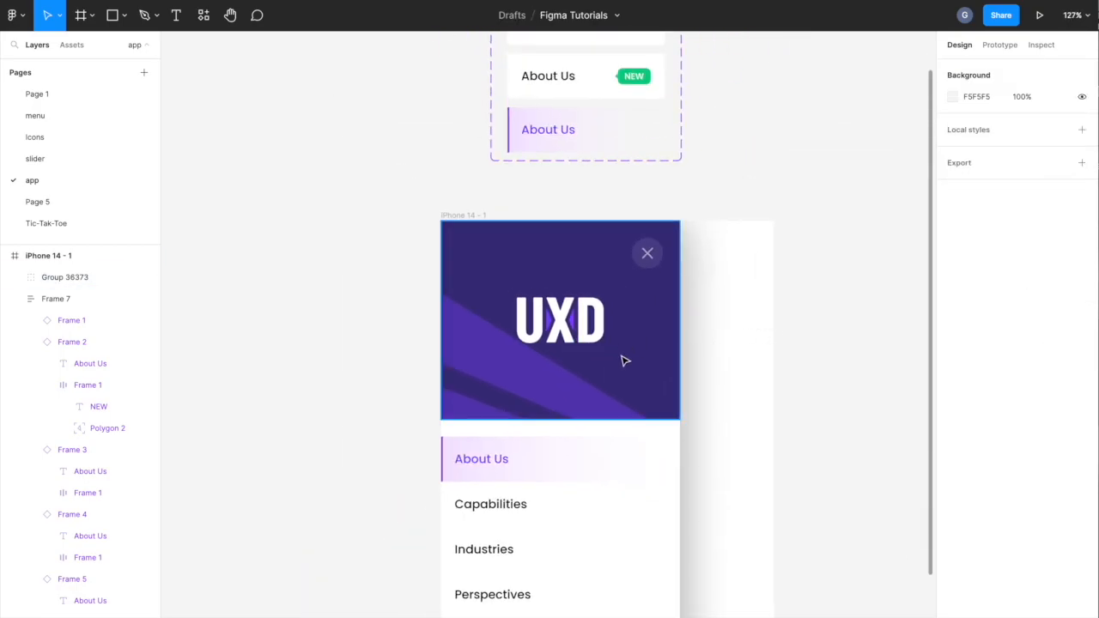
{"action": "scroll", "coordinate": [399, 328], "scroll_direction": "down", "scroll_amount": 3}
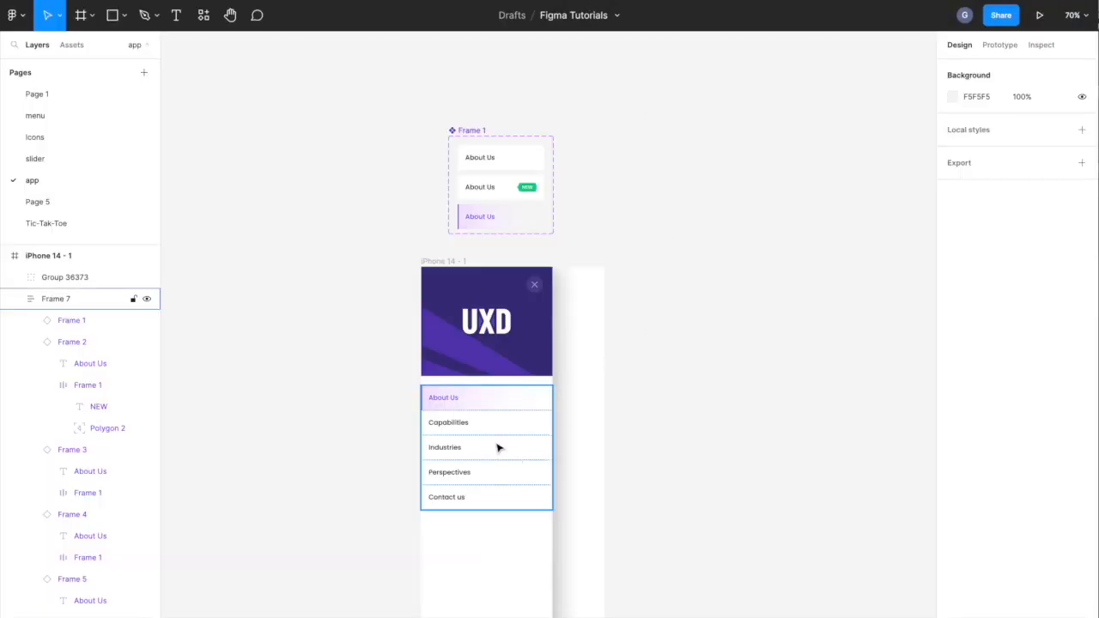
{"action": "left_click", "coordinate": [456, 456]}
{"action": "left_click", "coordinate": [495, 456]}
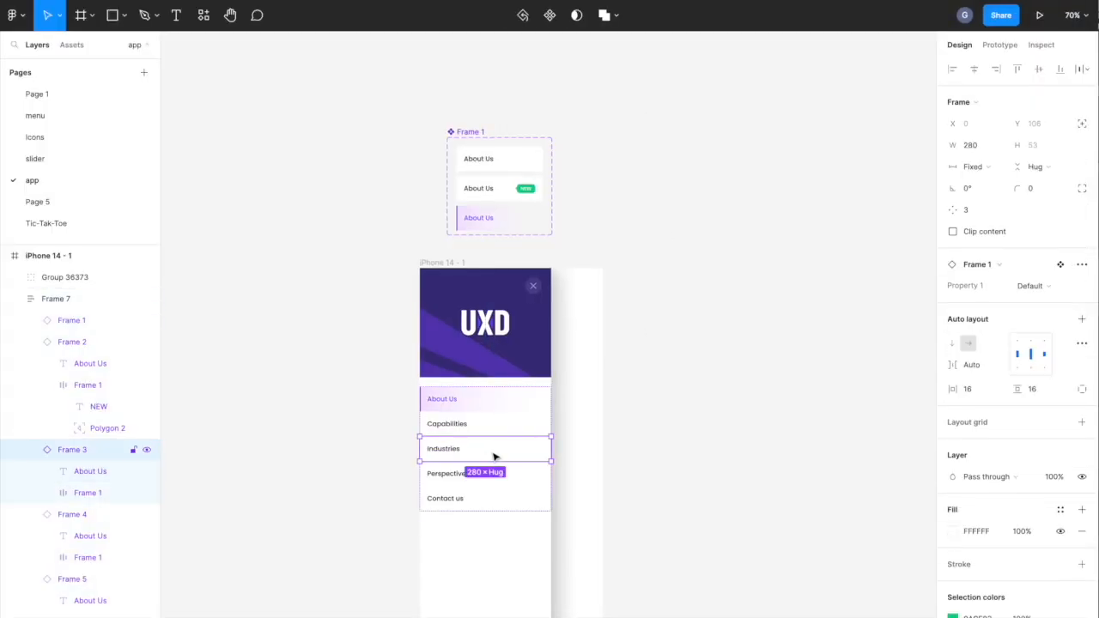
{"action": "left_click", "coordinate": [89, 512]}
{"action": "left_click", "coordinate": [95, 494]}
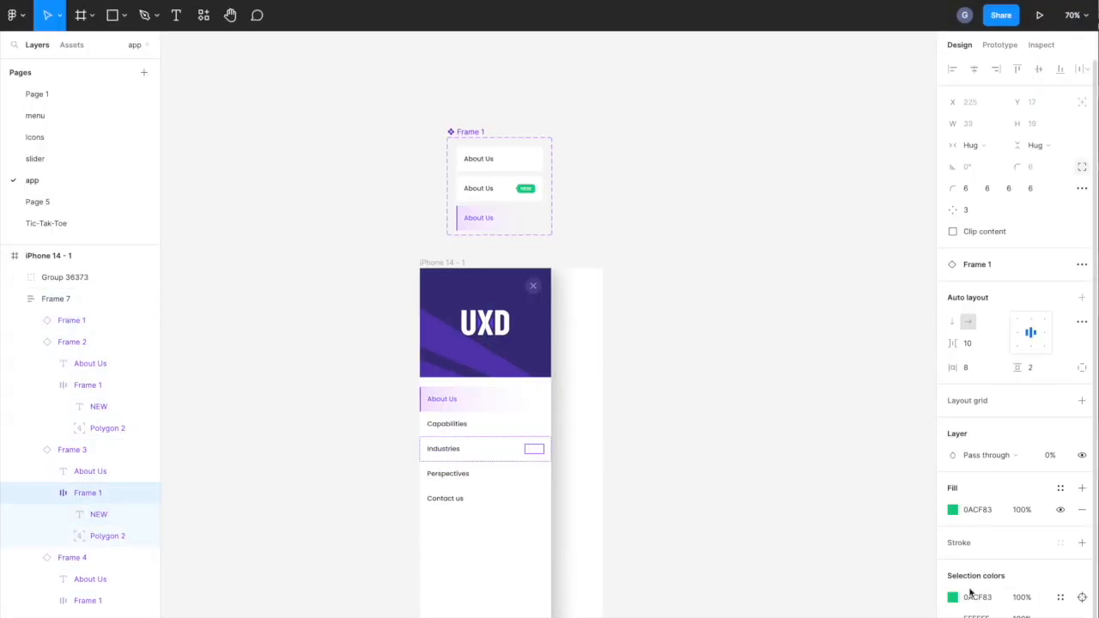
{"action": "left_click", "coordinate": [952, 597]}
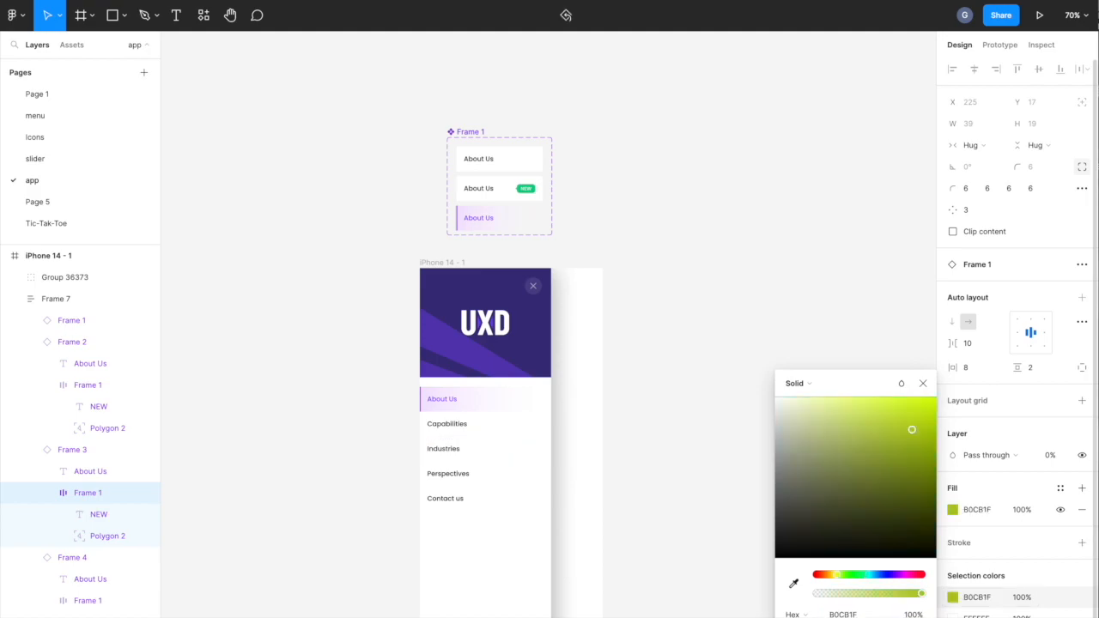
{"action": "left_click", "coordinate": [115, 518]}
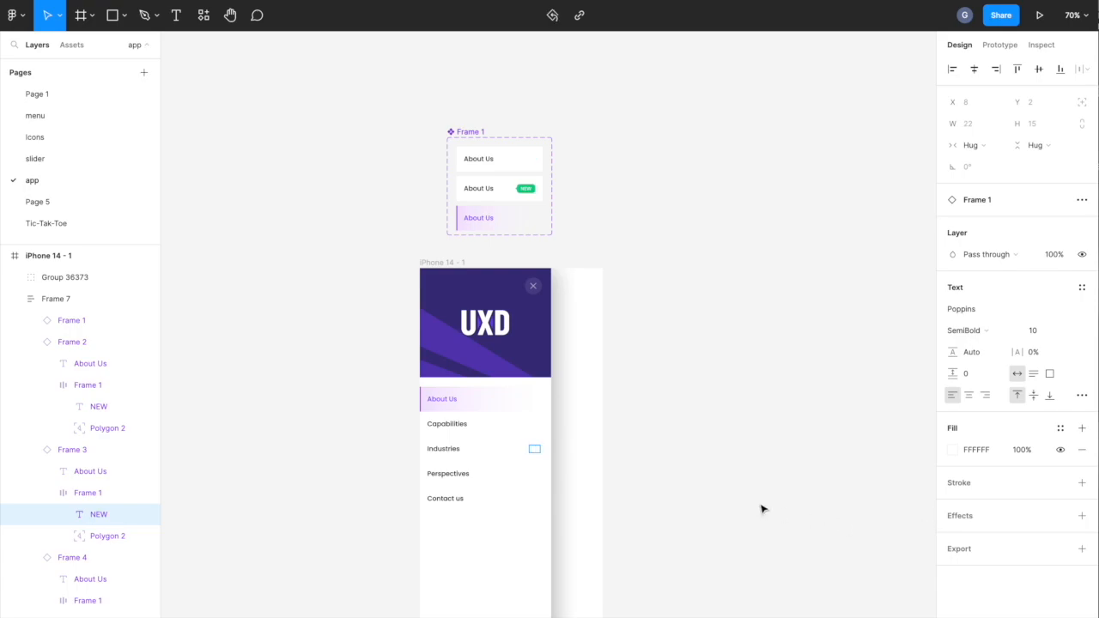
Step: Set the fill of the Perspectives menu item's hidden badge to 46C9FF and select its NEW text
{"action": "left_click", "coordinate": [479, 478]}
{"action": "left_click", "coordinate": [88, 600]}
{"action": "left_click", "coordinate": [952, 598]}
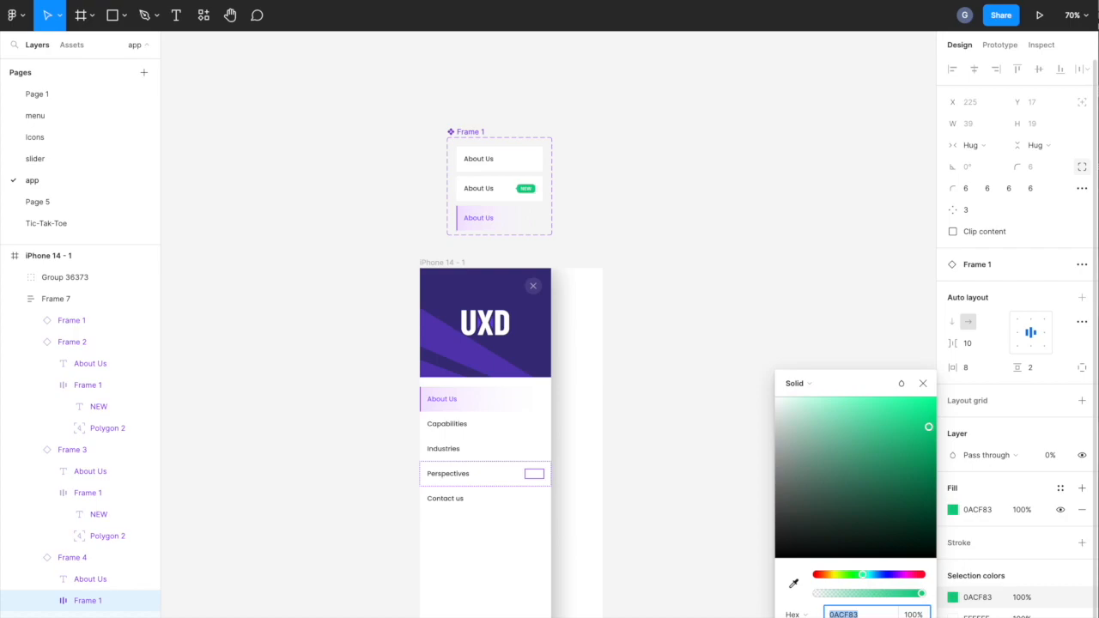
{"action": "type", "text": "46C9FF"}
{"action": "key", "text": "Return"}
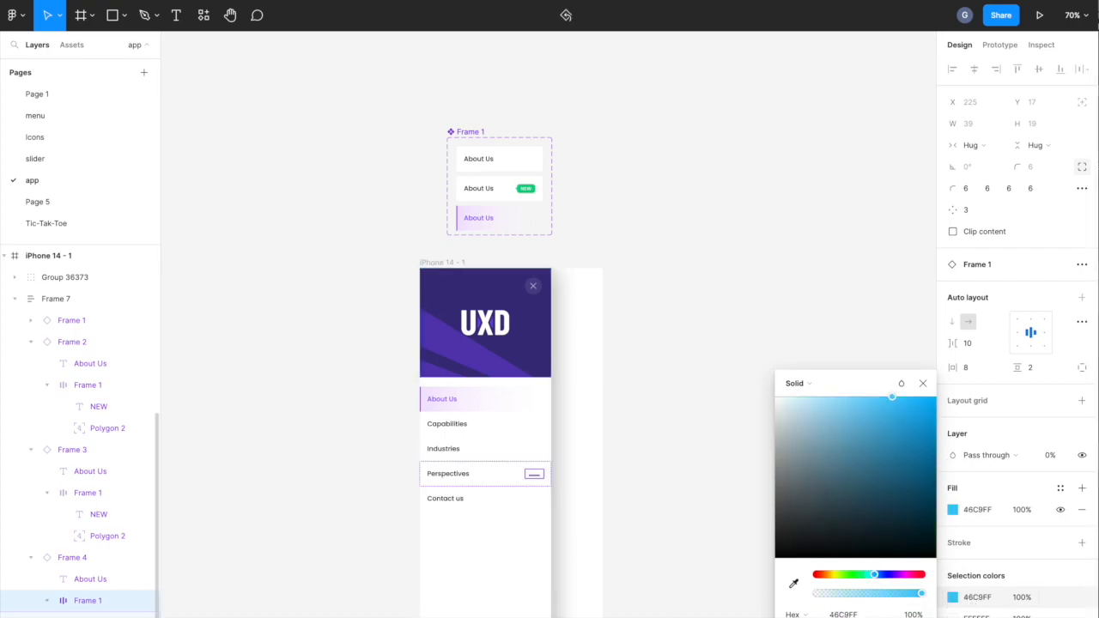
{"action": "left_click", "coordinate": [99, 616]}
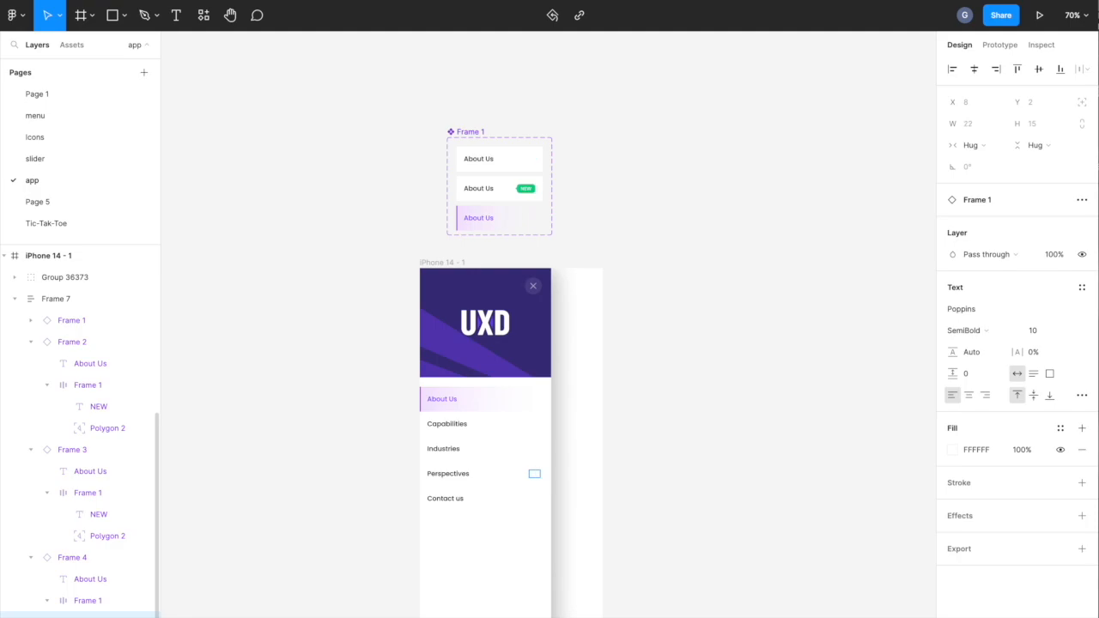
Step: Switch to the prototype preview of the side menu
{"action": "left_click", "coordinate": [698, 1]}
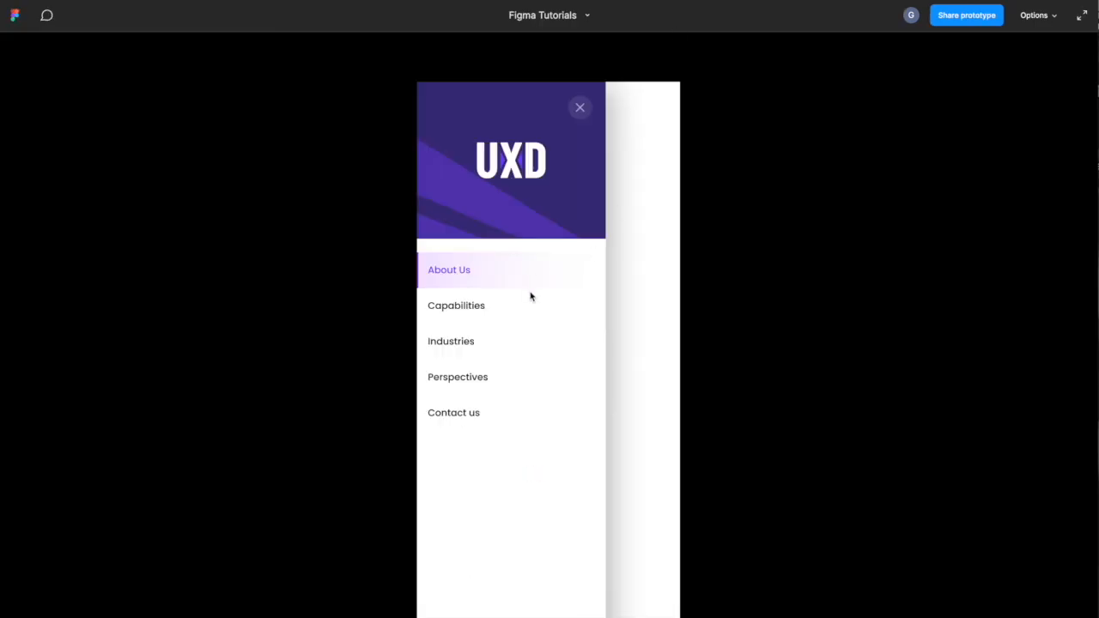